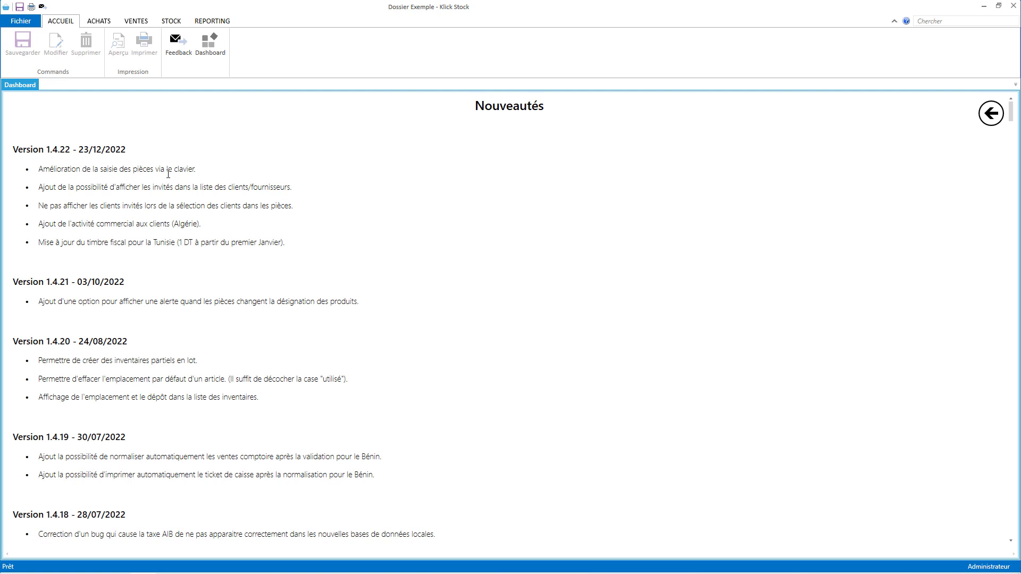
Create a new sales delivery note (Bon de livraison)
{"action": "left_click_drag", "start_coordinate": [196, 169], "coordinate": [38, 169]}
{"action": "left_click", "coordinate": [144, 23]}
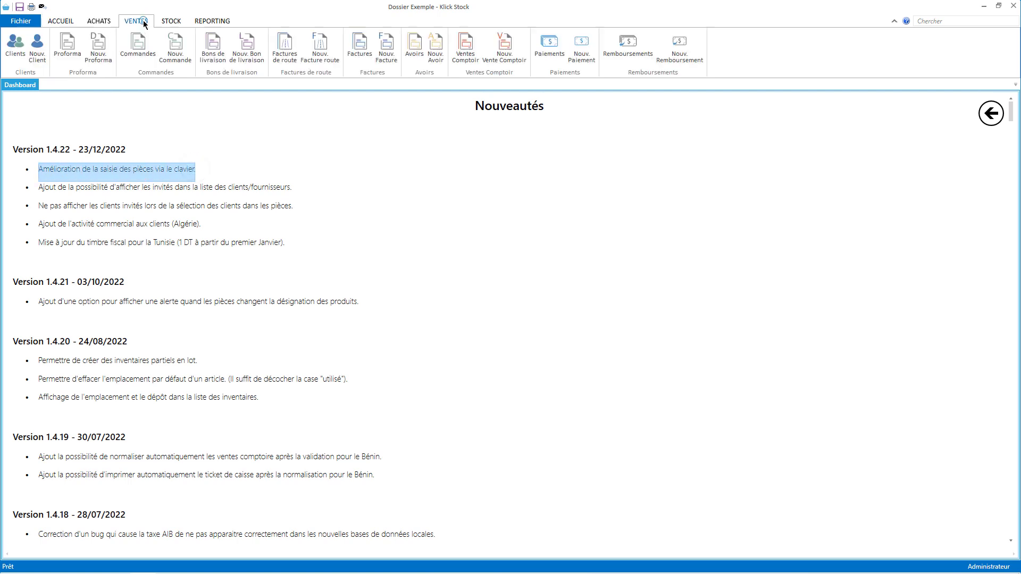
{"action": "left_click", "coordinate": [253, 48]}
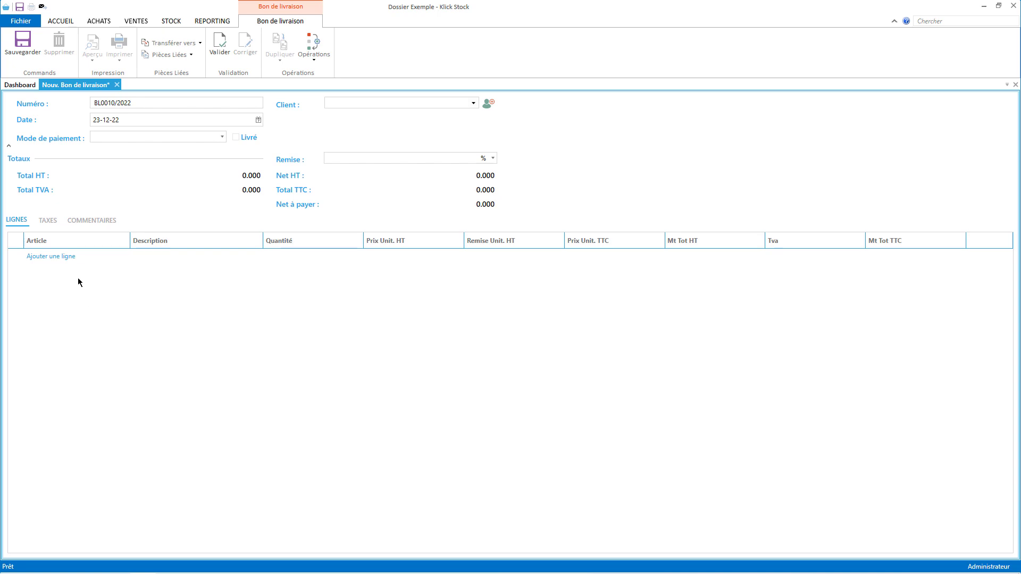
Add a first line to the delivery note with article ART0014, Gilet droit boutonné
{"action": "left_click", "coordinate": [72, 256]}
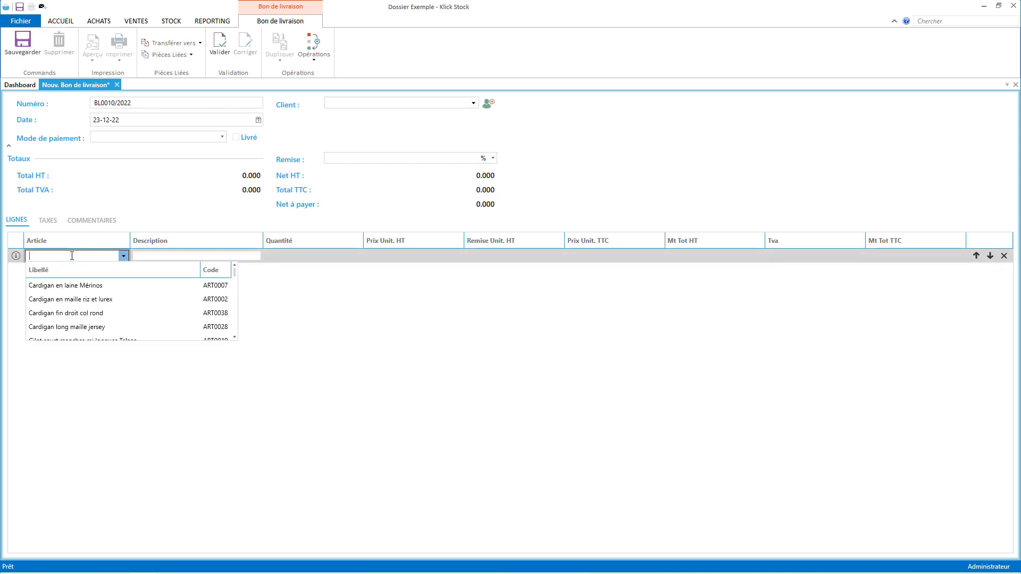
{"action": "key", "text": "Down"}
{"action": "key", "text": "Down"}
{"action": "key", "text": "Down"}
{"action": "key", "text": "Down"}
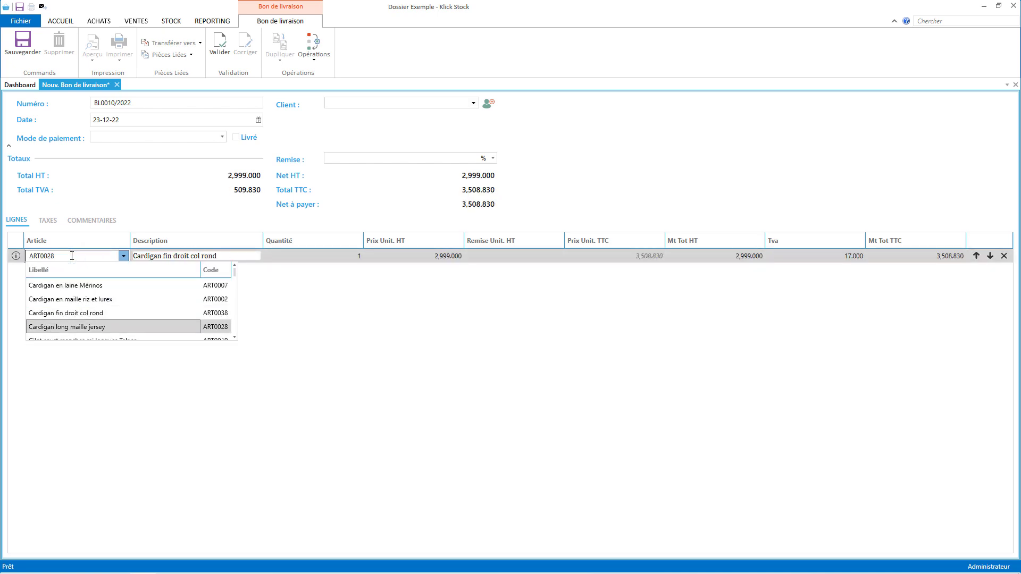
{"action": "key", "text": "Down"}
{"action": "key", "text": "Down"}
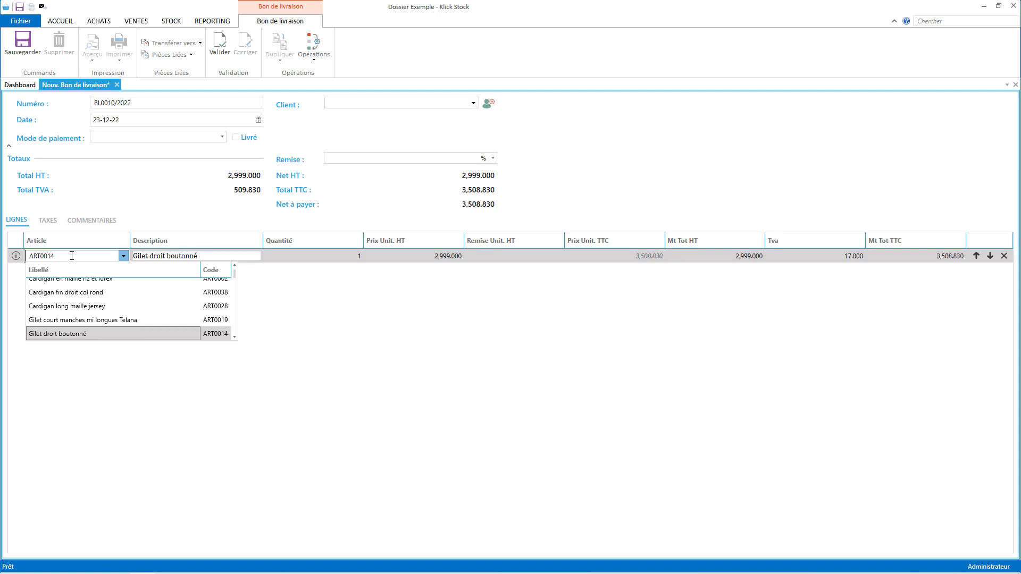
{"action": "key", "text": "Return"}
Add a second line with article ART0038, Cardigan fin droit col rond
{"action": "key", "text": "Return"}
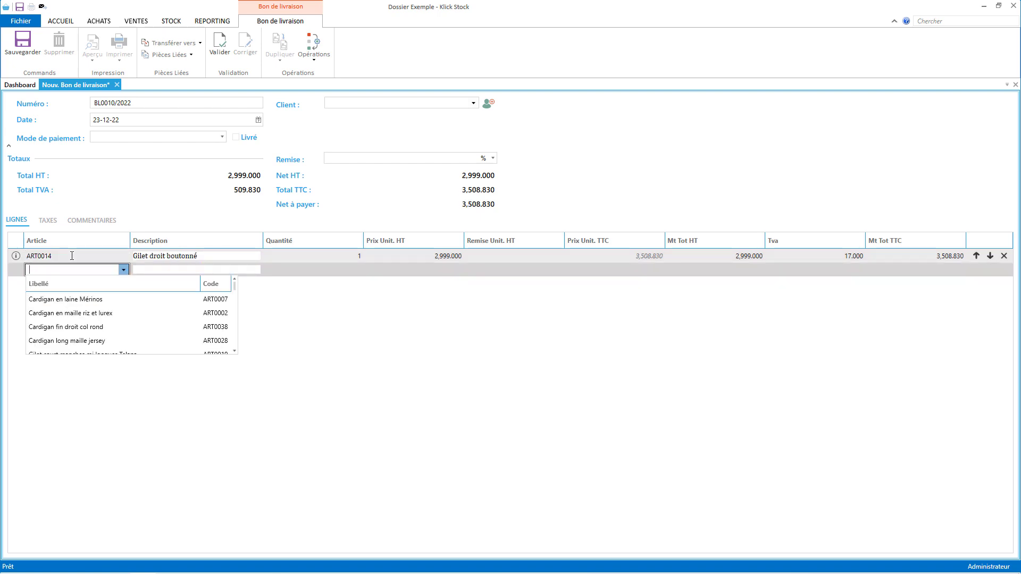
{"action": "key", "text": "Down"}
{"action": "key", "text": "Down"}
{"action": "key", "text": "Down"}
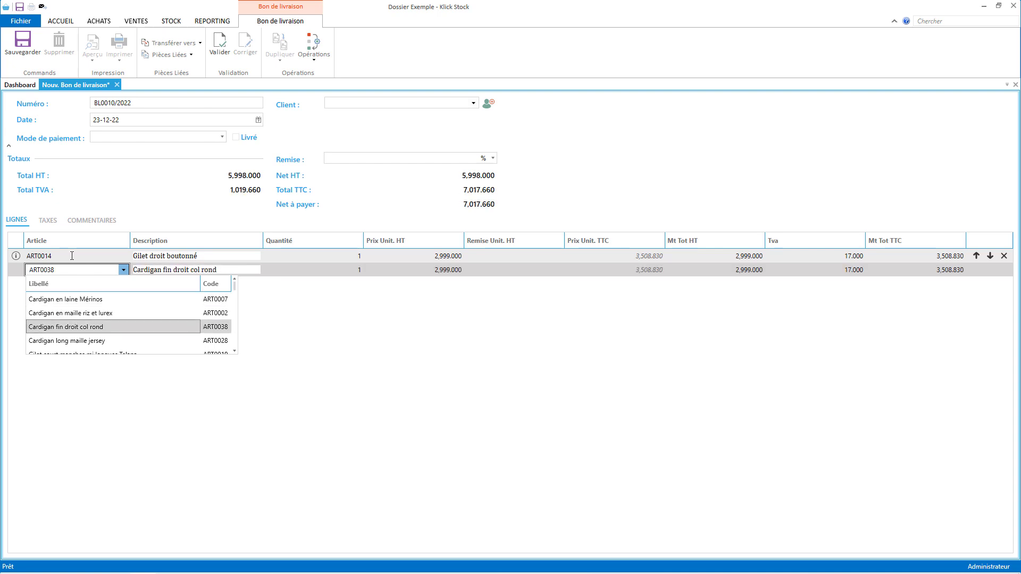
{"action": "key", "text": "Return"}
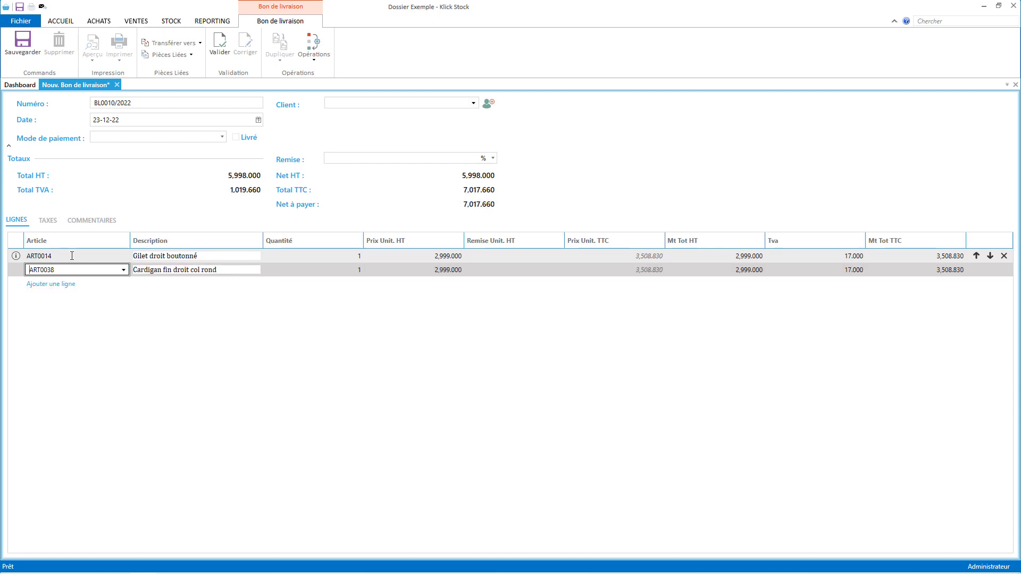
Add a third line, finding article ART0038 by filtering the article list on "rond"
{"action": "key", "text": "Return"}
{"action": "type", "text": "rond"}
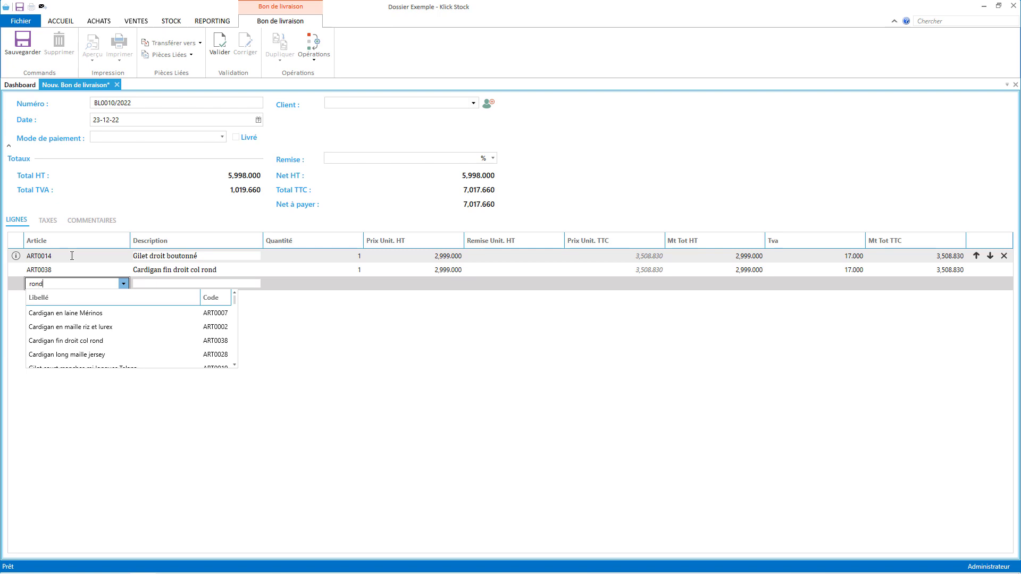
{"action": "key", "text": "Down"}
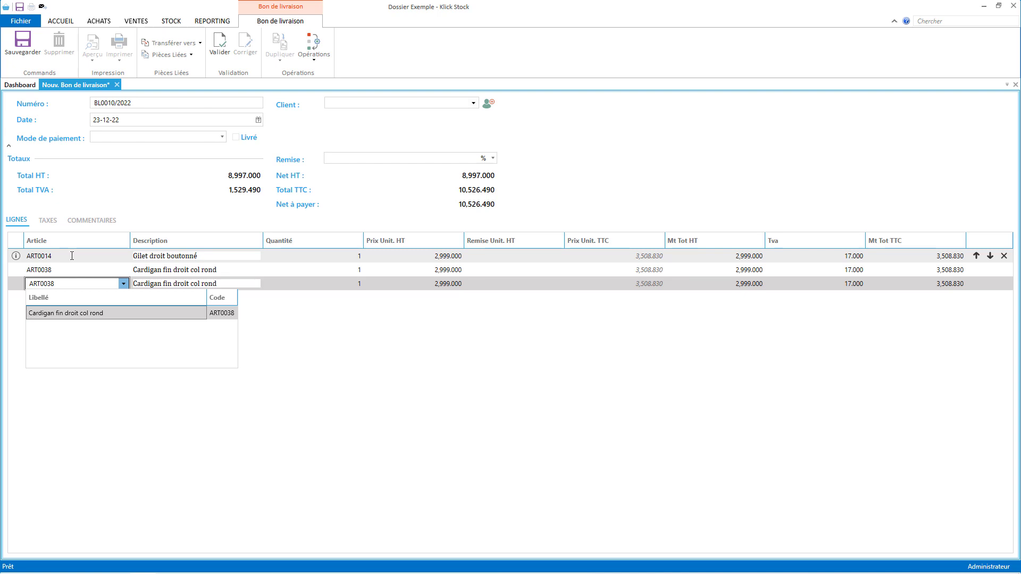
{"action": "key", "text": "Return"}
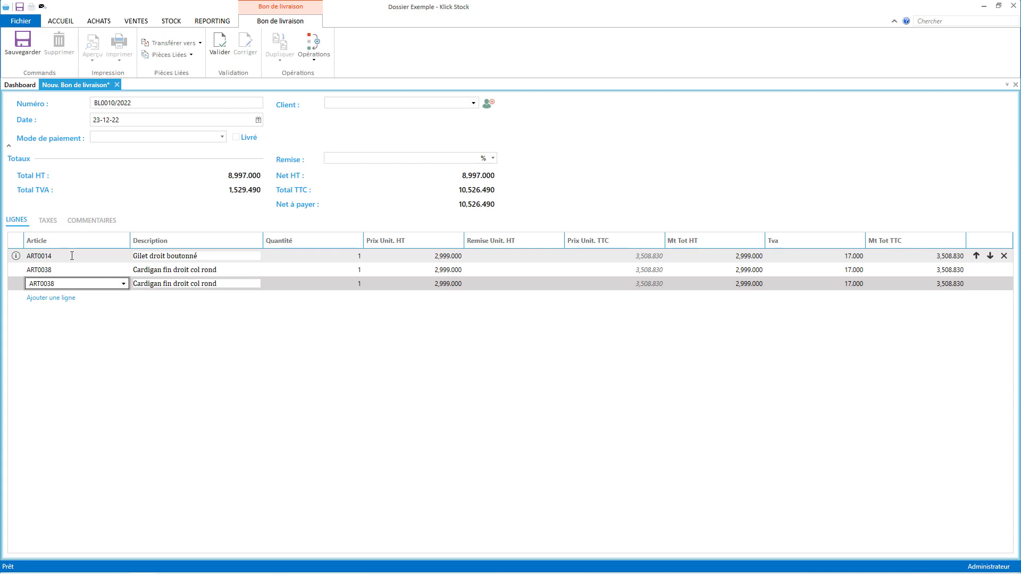
Add a fourth line with article ART0028, Cardigan long maille jersey
{"action": "key", "text": "Return"}
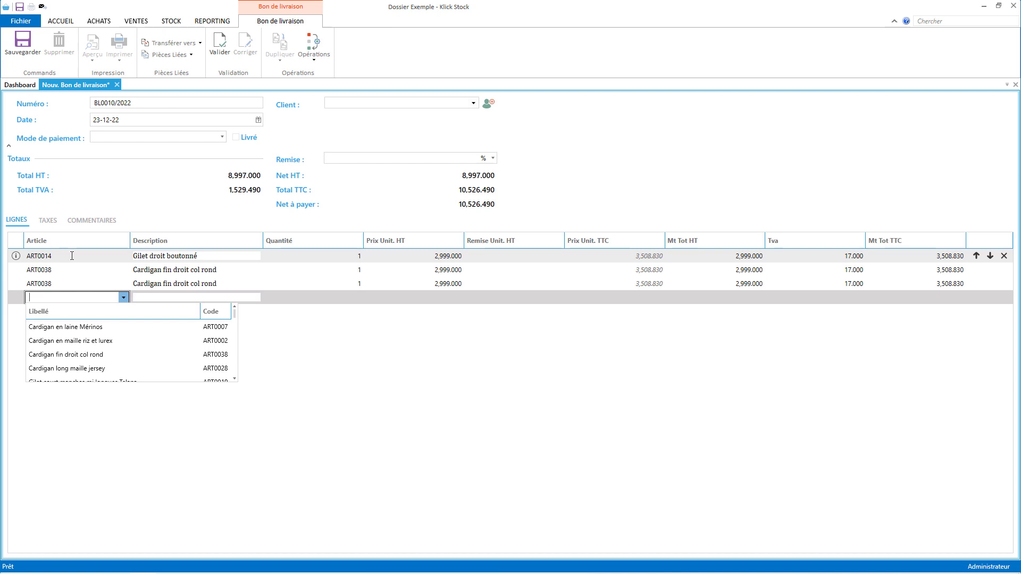
{"action": "key", "text": "Down"}
{"action": "key", "text": "Down"}
{"action": "key", "text": "Down"}
{"action": "key", "text": "Down"}
{"action": "key", "text": "Return"}
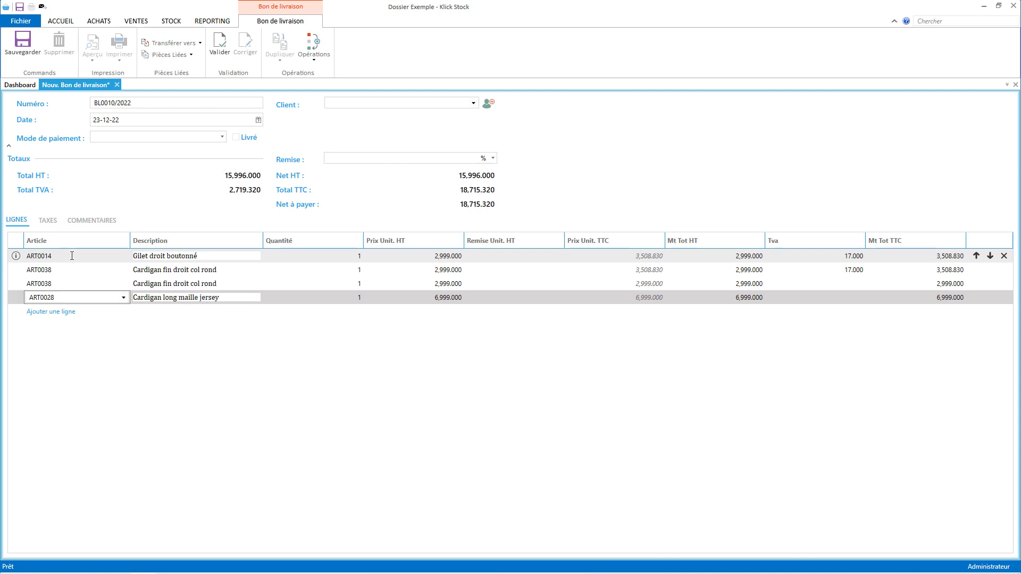
Set the quantity of the fourth line, Cardigan long maille jersey, to 23 and move on to its discount cell
{"action": "key", "text": "Tab"}
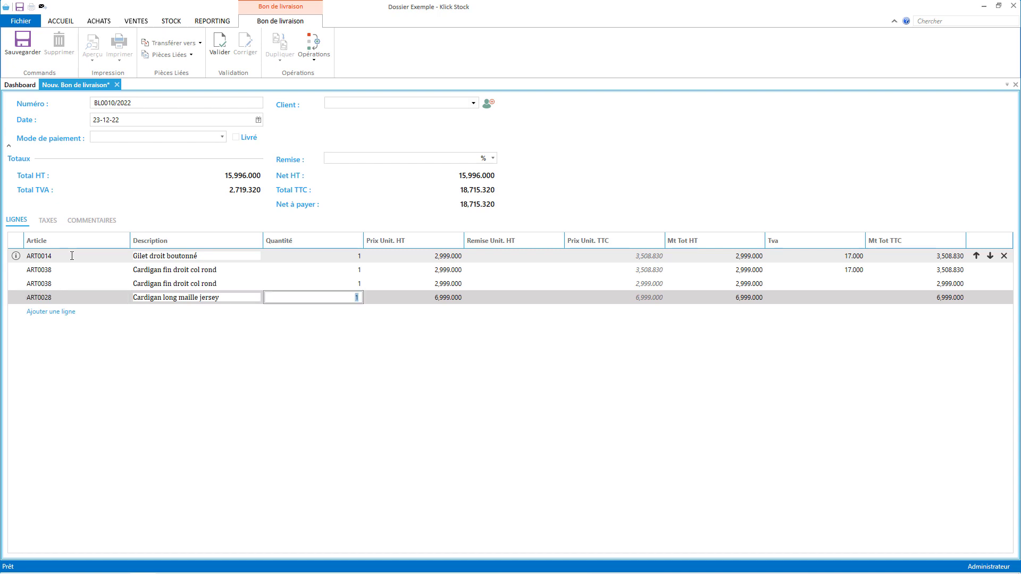
{"action": "type", "text": "23"}
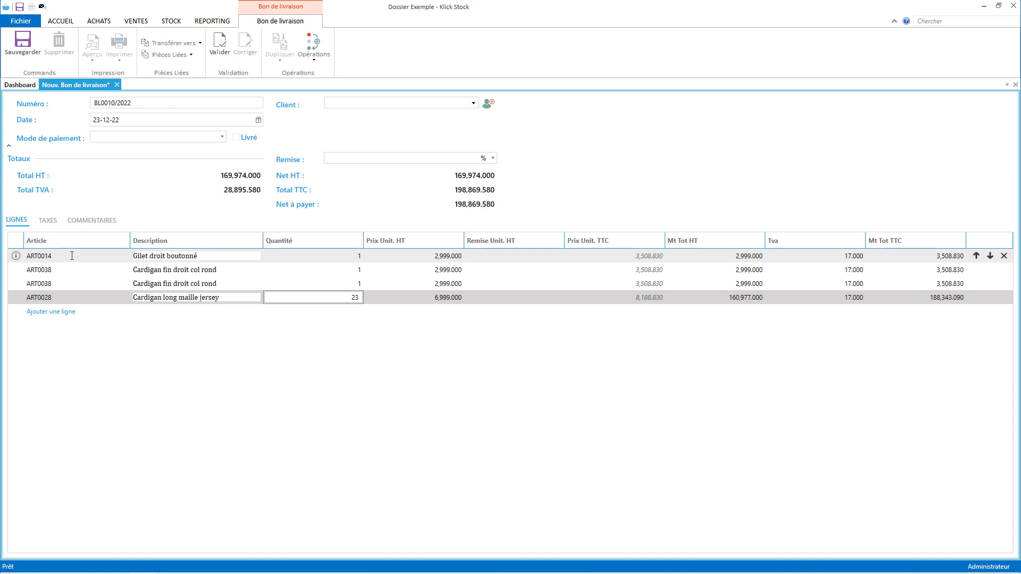
{"action": "key", "text": "Tab"}
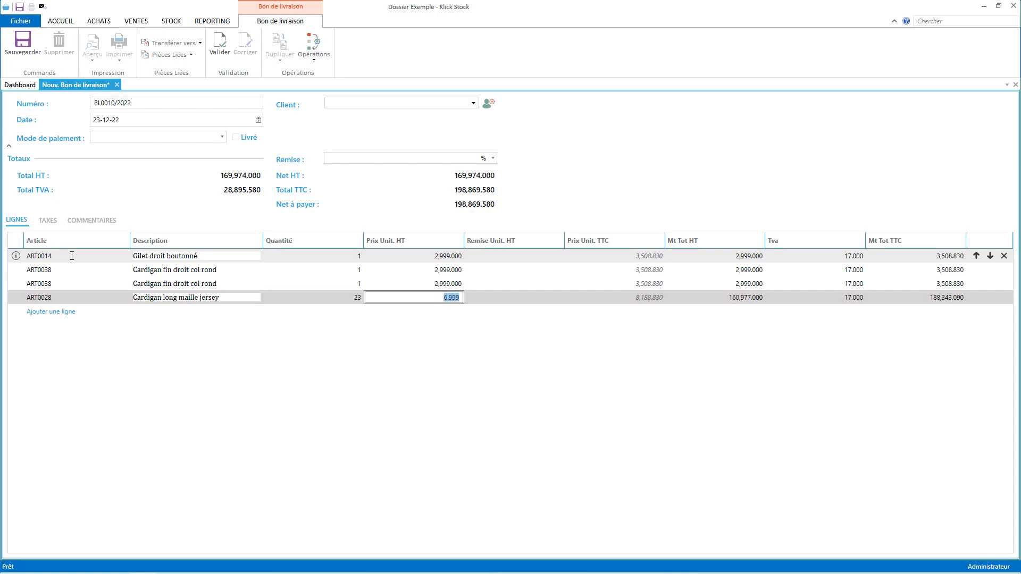
{"action": "key", "text": "Tab"}
{"action": "key", "text": "Tab"}
{"action": "key", "text": "Tab"}
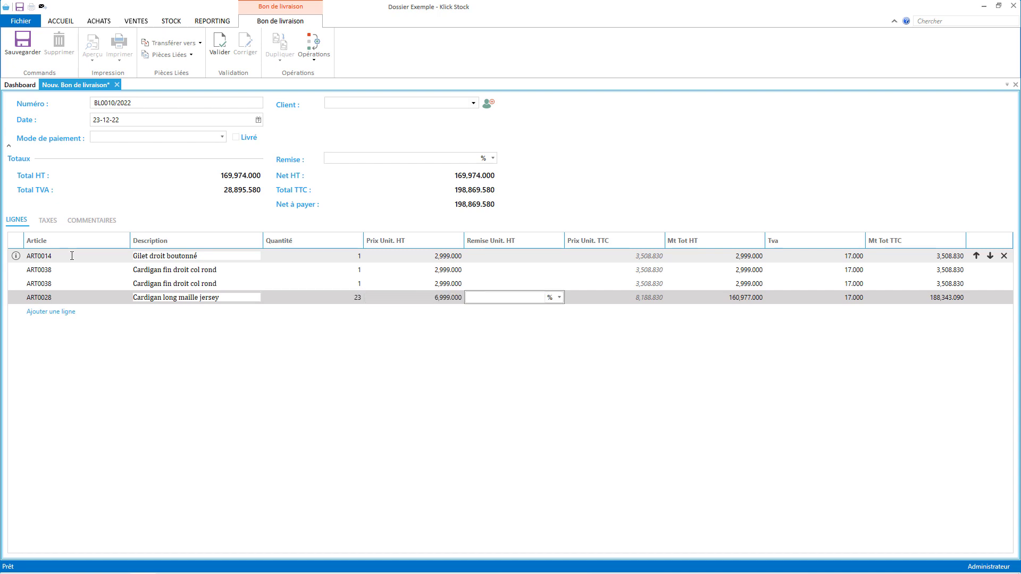
Add a fifth line with article ART0028, Cardigan long maille jersey, keeping the default quantity
{"action": "key", "text": "Tab"}
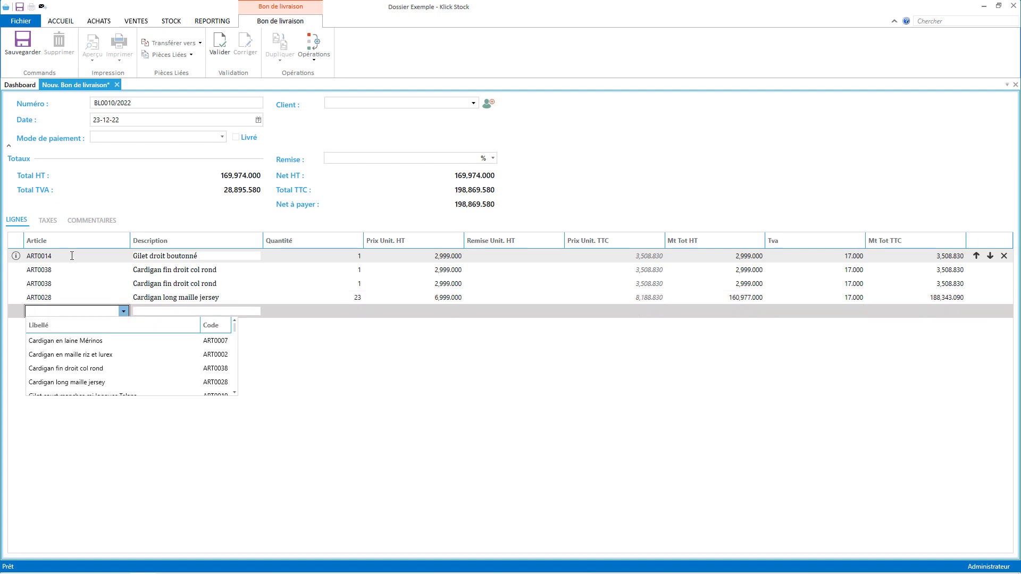
{"action": "key", "text": "Down"}
{"action": "key", "text": "Down"}
{"action": "key", "text": "Down"}
{"action": "key", "text": "Down"}
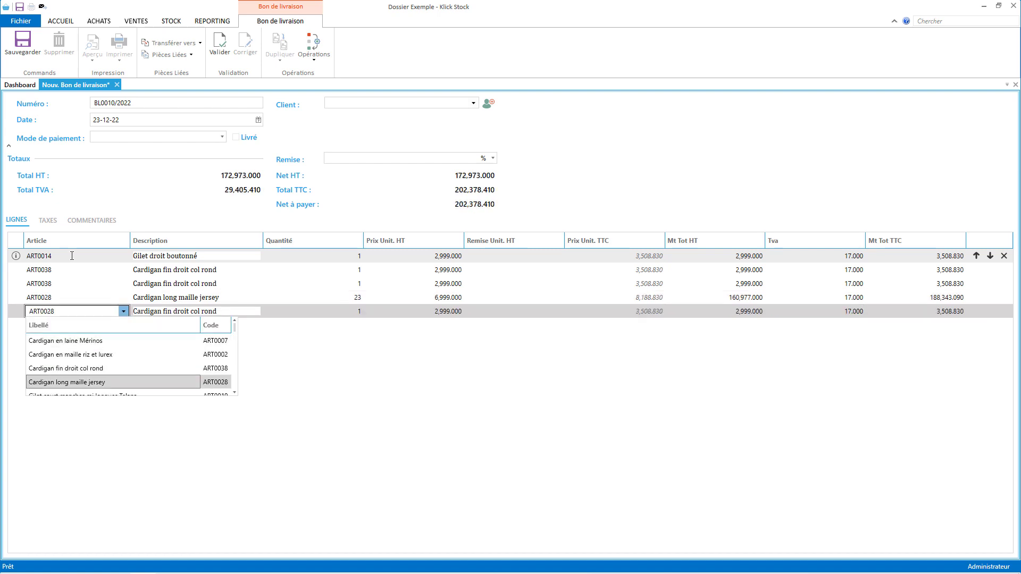
{"action": "key", "text": "Return"}
Add a sixth line with article ART0038, Cardigan fin droit col rond
{"action": "key", "text": "Return"}
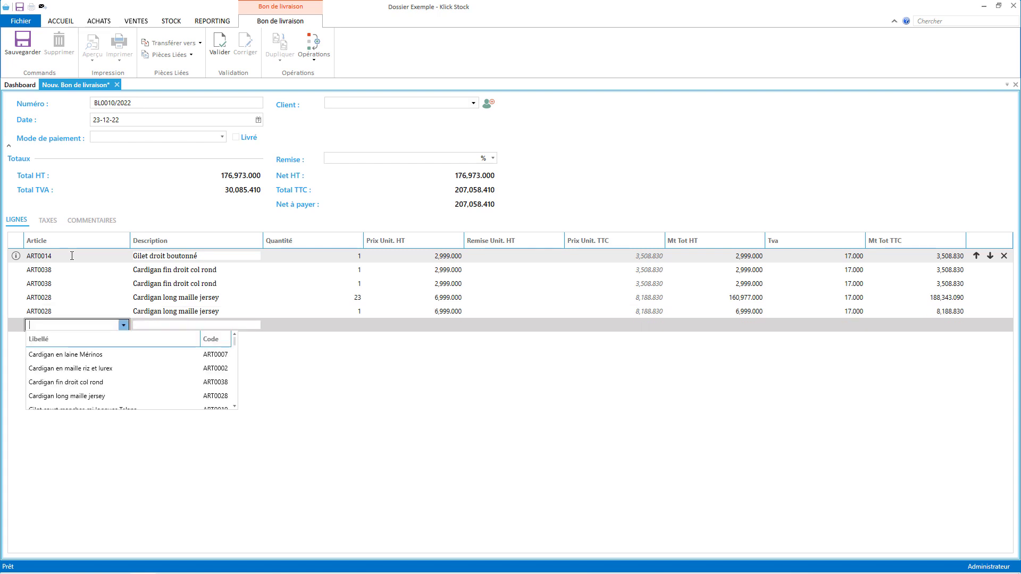
{"action": "key", "text": "Down"}
{"action": "key", "text": "Down"}
{"action": "key", "text": "Return"}
Add a seventh line for article ART0038 by filtering the articles on "rond", and leave cell editing
{"action": "key", "text": "Return"}
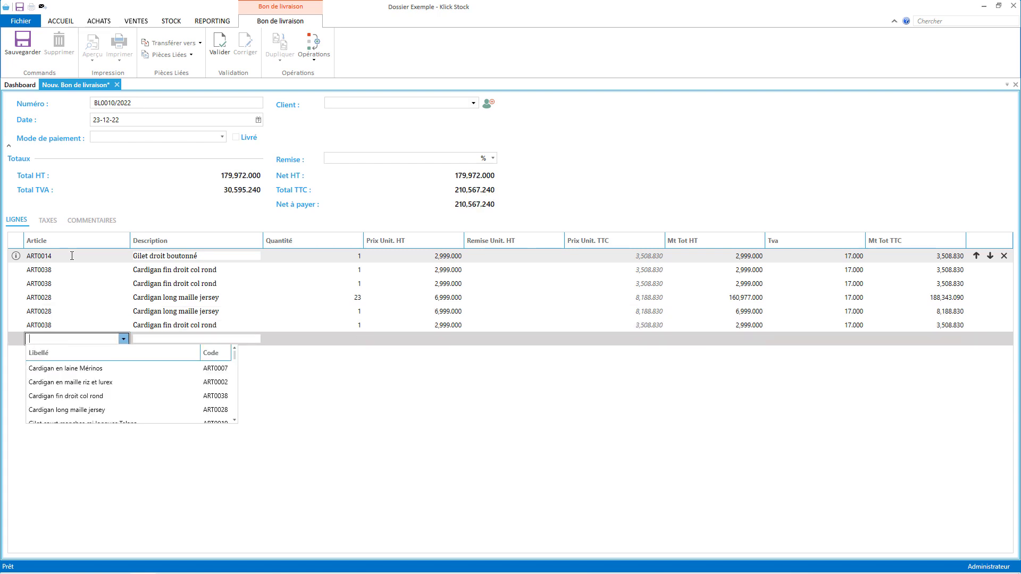
{"action": "type", "text": "0038"}
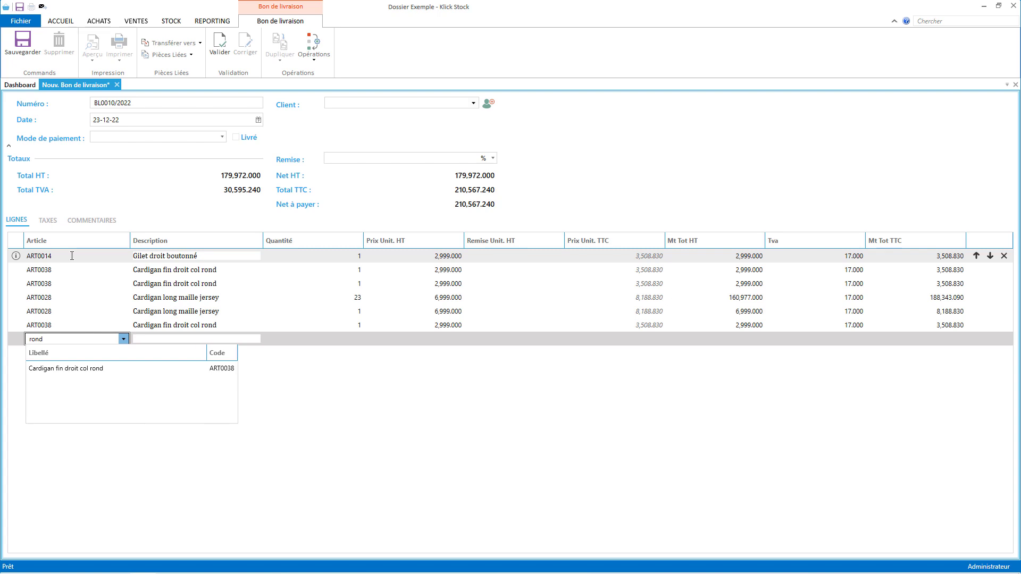
{"action": "key", "text": "Down"}
{"action": "key", "text": "Return"}
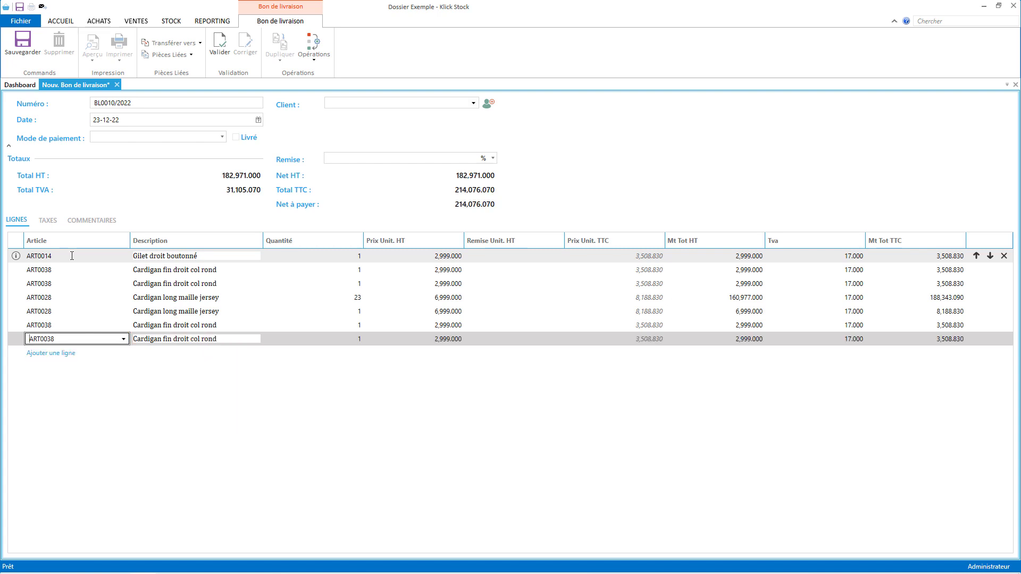
{"action": "key", "text": "Escape"}
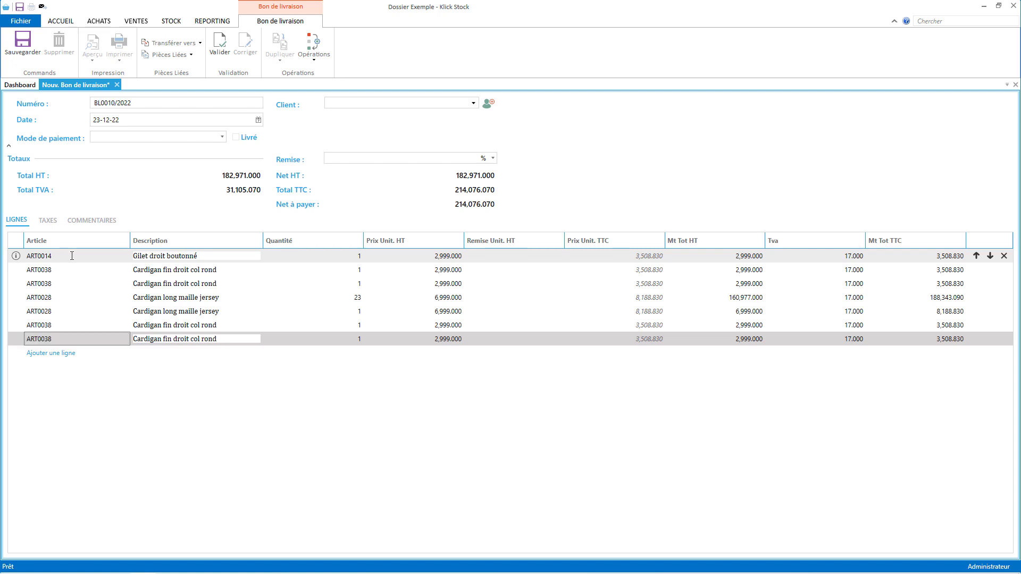
Move the cell focus back and forth through the delivery note lines, across the description, quantity, price and total columns
{"action": "key", "text": "Tab"}
{"action": "key", "text": "Tab"}
{"action": "key", "text": "Up"}
{"action": "key", "text": "Up"}
{"action": "key", "text": "Up"}
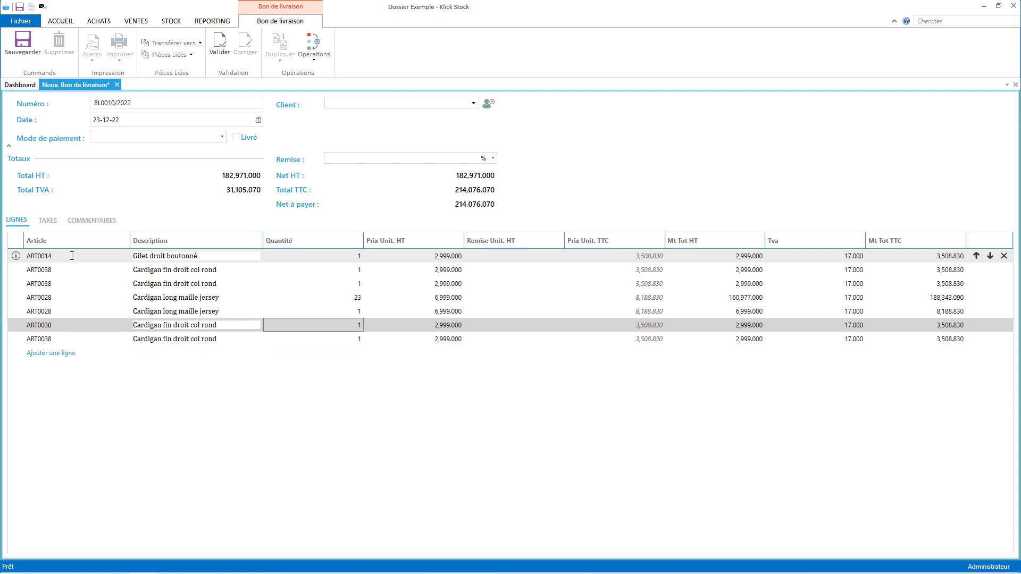
{"action": "key", "text": "Tab"}
{"action": "key", "text": "Tab"}
{"action": "key", "text": "Tab"}
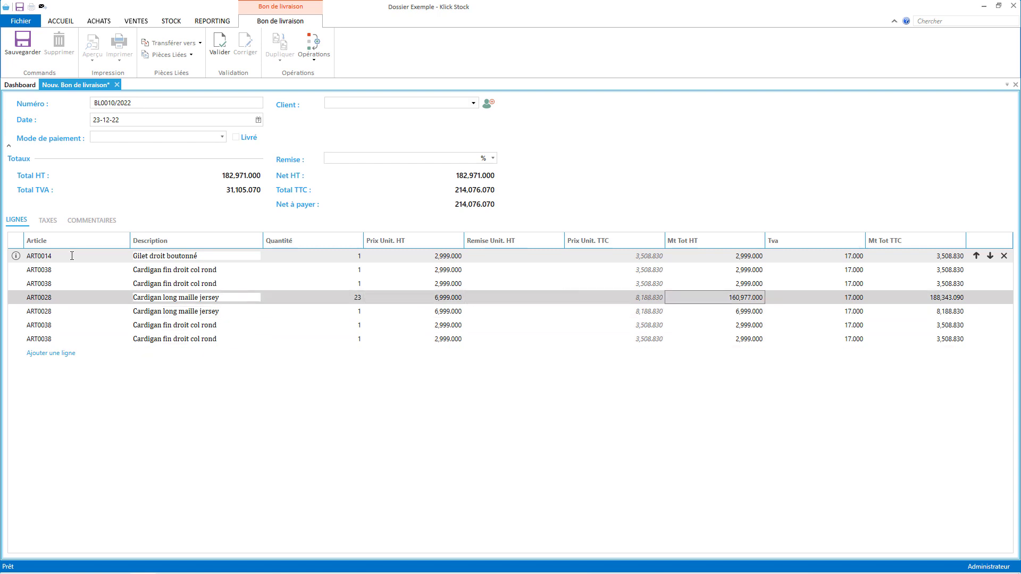
{"action": "key", "text": "shift+Tab"}
{"action": "key", "text": "shift+Tab"}
{"action": "key", "text": "shift+Tab"}
{"action": "key", "text": "shift+Tab"}
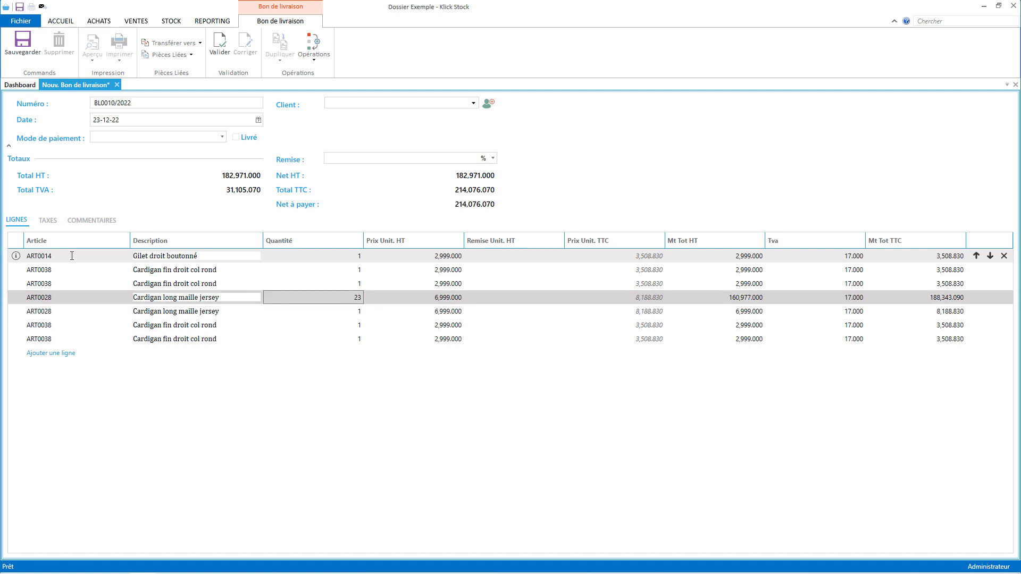
{"action": "key", "text": "Up"}
{"action": "key", "text": "Tab"}
{"action": "key", "text": "Tab"}
{"action": "key", "text": "Tab"}
{"action": "key", "text": "Tab"}
{"action": "key", "text": "Down"}
{"action": "key", "text": "Down"}
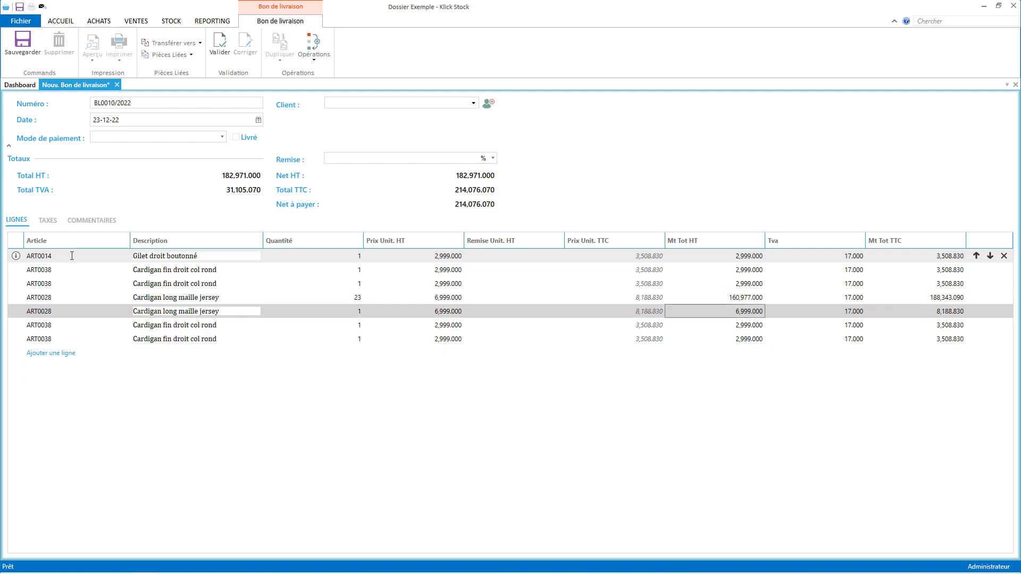
{"action": "key", "text": "Down"}
{"action": "key", "text": "shift+Tab"}
{"action": "key", "text": "shift+Tab"}
{"action": "key", "text": "shift+Tab"}
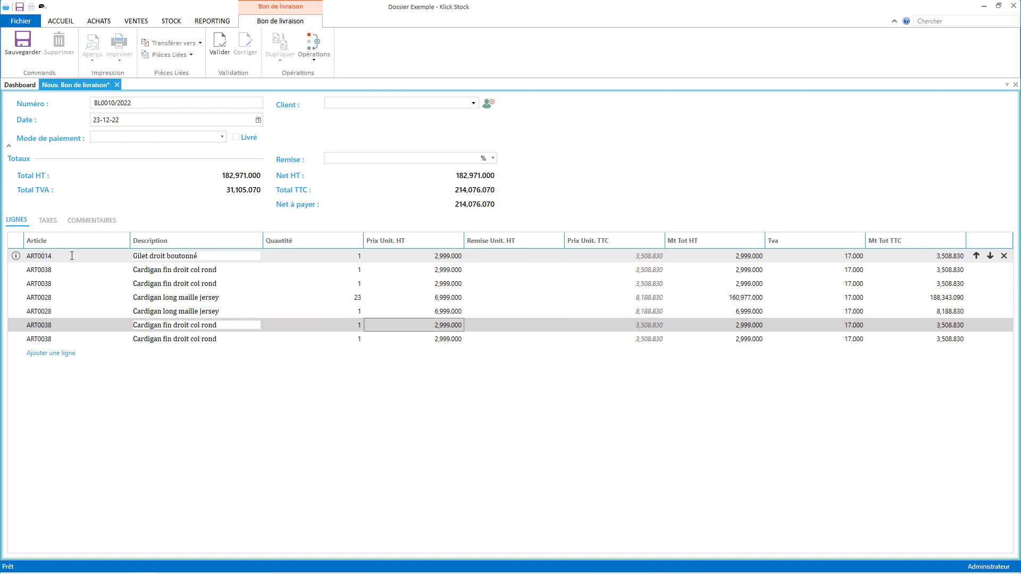
{"action": "key", "text": "shift+Tab"}
{"action": "key", "text": "shift+Tab"}
{"action": "key", "text": "Tab"}
{"action": "key", "text": "Tab"}
{"action": "key", "text": "shift+Tab"}
{"action": "key", "text": "shift+Tab"}
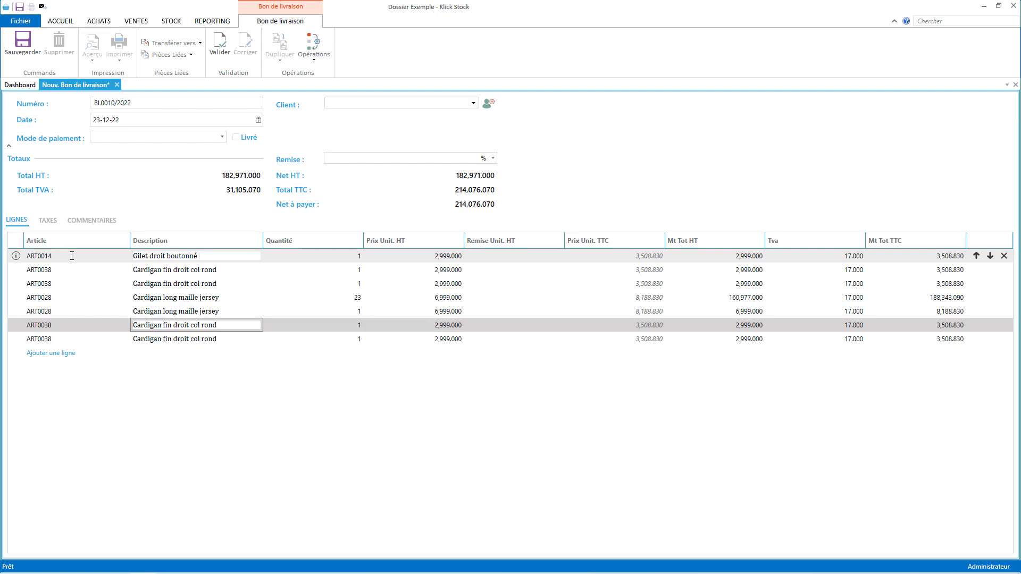
Set the unit price excluding tax of the sixth line, Cardigan fin droit col rond, to 3,005
{"action": "key", "text": "Tab"}
{"action": "key", "text": "Tab"}
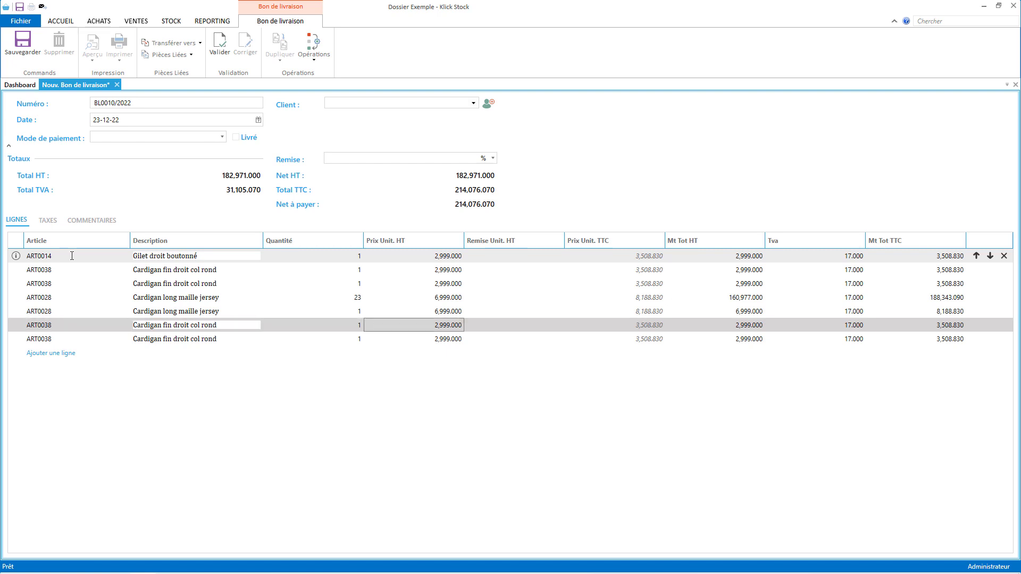
{"action": "key", "text": "F2"}
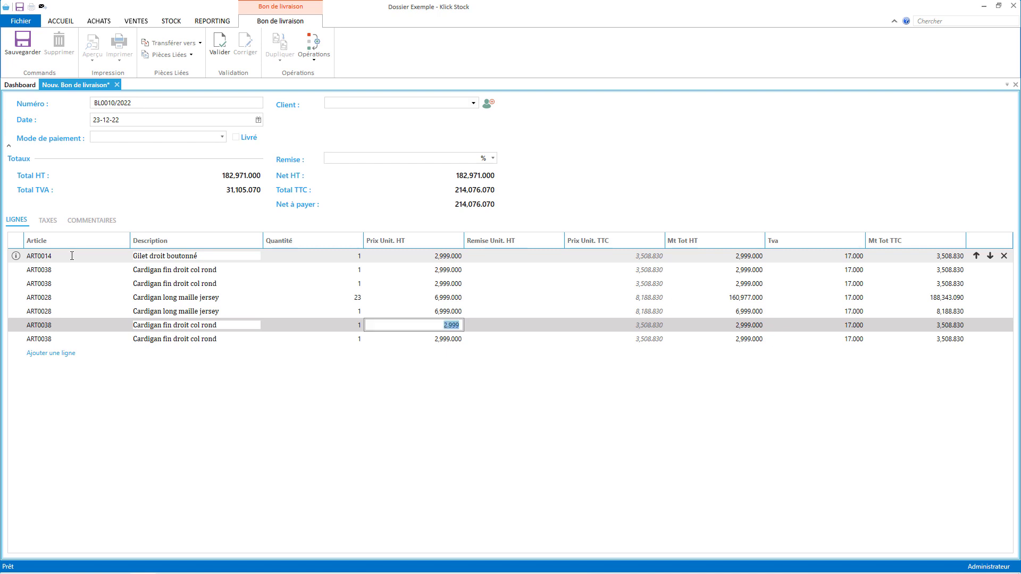
{"action": "type", "text": "3.005"}
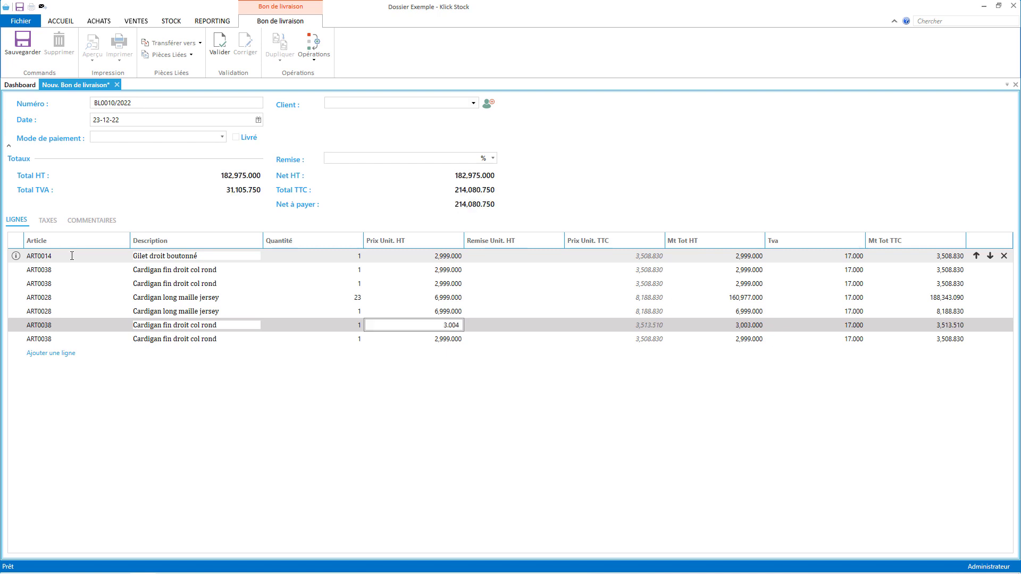
Set the unit price excluding tax of the last line to 3,002, and move to the fifth line's unit price
{"action": "key", "text": "Down"}
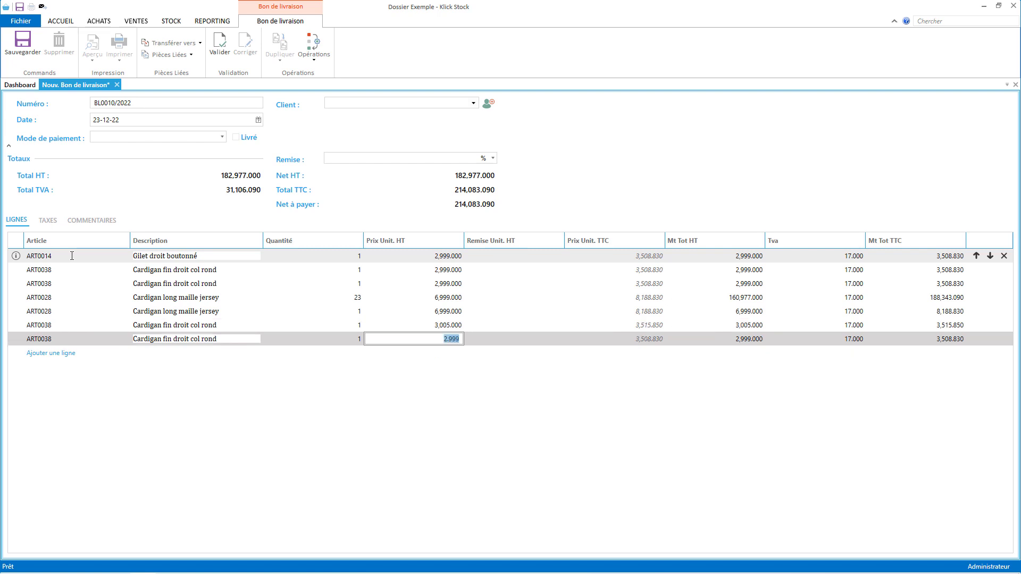
{"action": "type", "text": "3.002"}
{"action": "key", "text": "Up"}
{"action": "key", "text": "Up"}
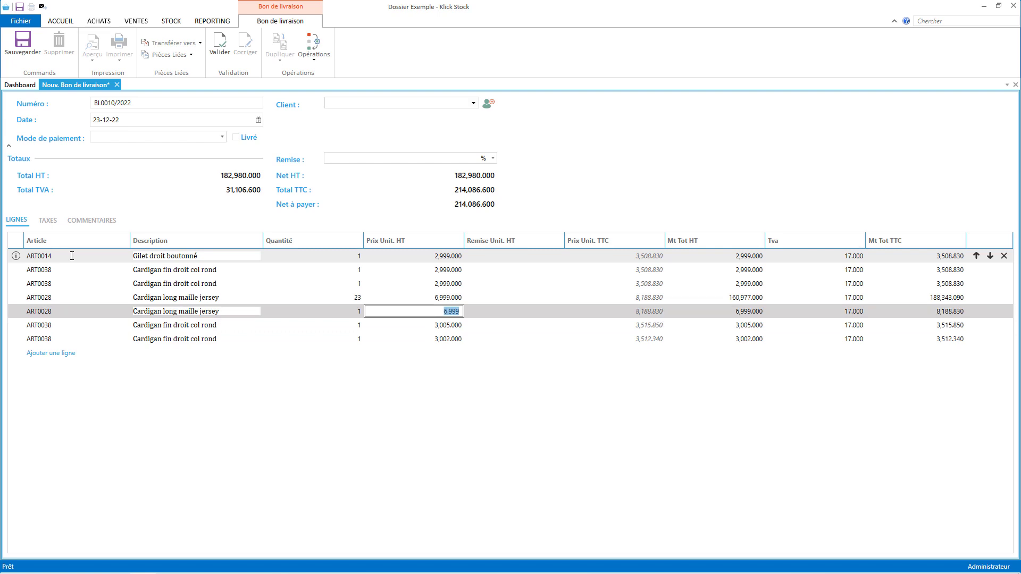
Add an eighth line for article ART0027, Gilet tube court, with quantity 2, and set the fourth line's quantity to 24
{"action": "key", "text": "shift+Tab"}
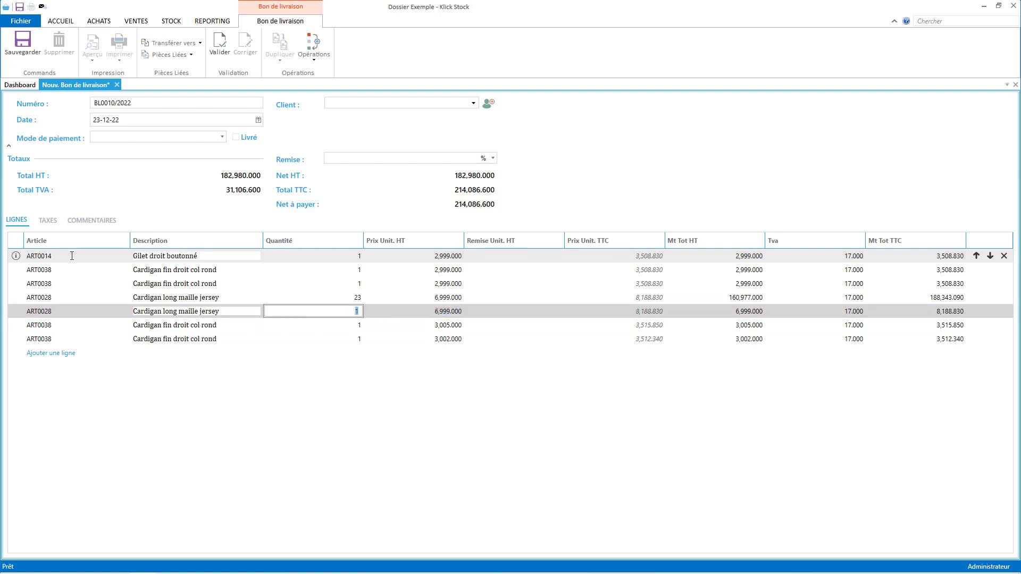
{"action": "key", "text": "shift+Tab"}
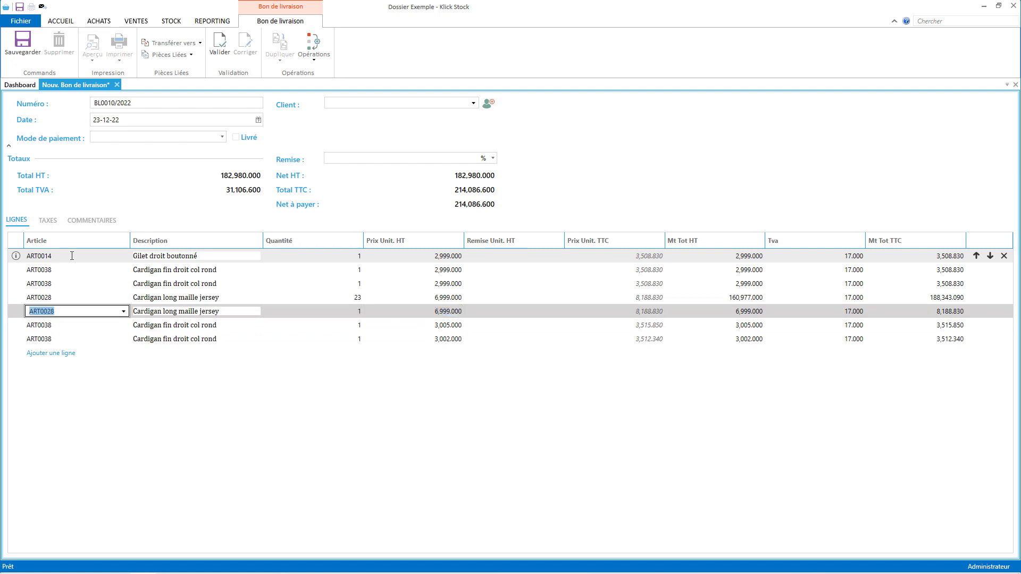
{"action": "key", "text": "Down"}
{"action": "key", "text": "Down"}
{"action": "key", "text": "Down"}
{"action": "key", "text": "Down"}
{"action": "key", "text": "Escape"}
{"action": "key", "text": "Escape"}
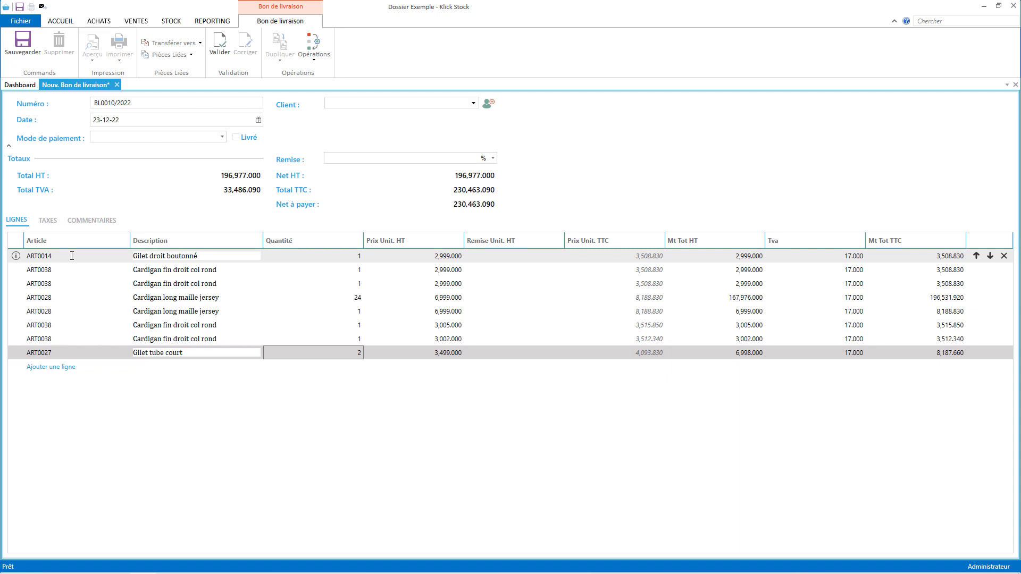
Set the quantity of the last line, Gilet tube court, to 21
{"action": "key", "text": "F2"}
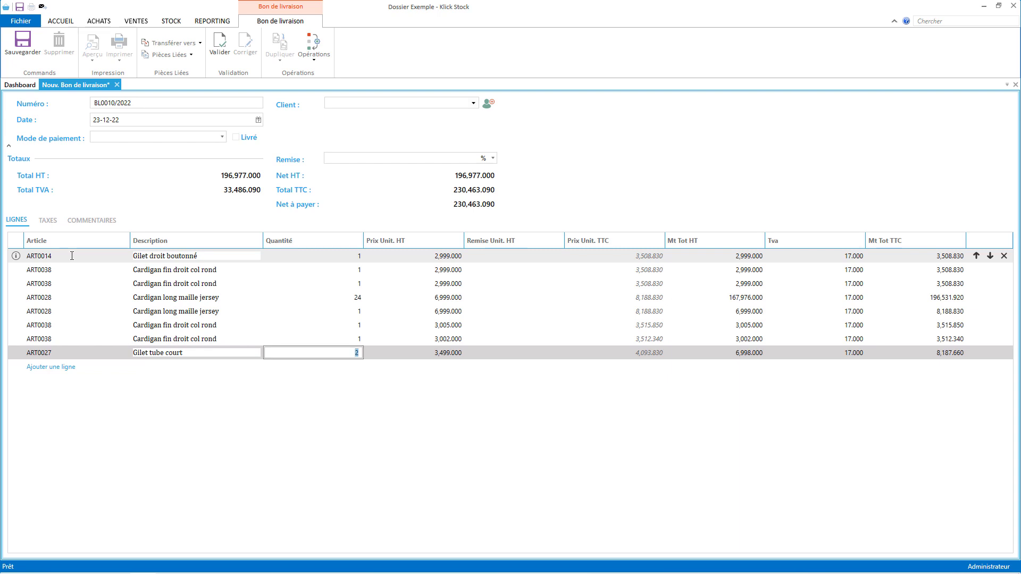
{"action": "type", "text": "21"}
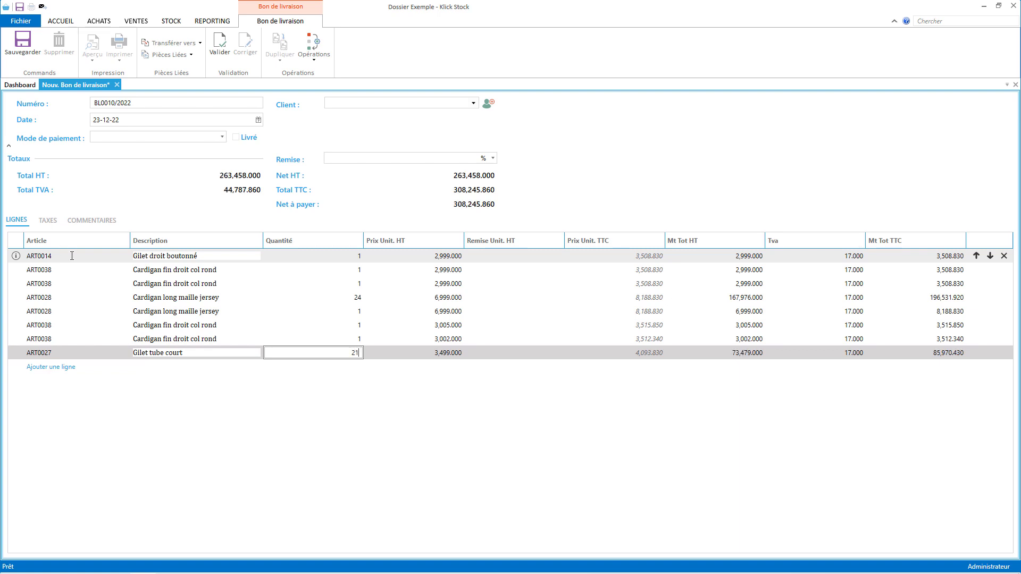
{"action": "key", "text": "Return"}
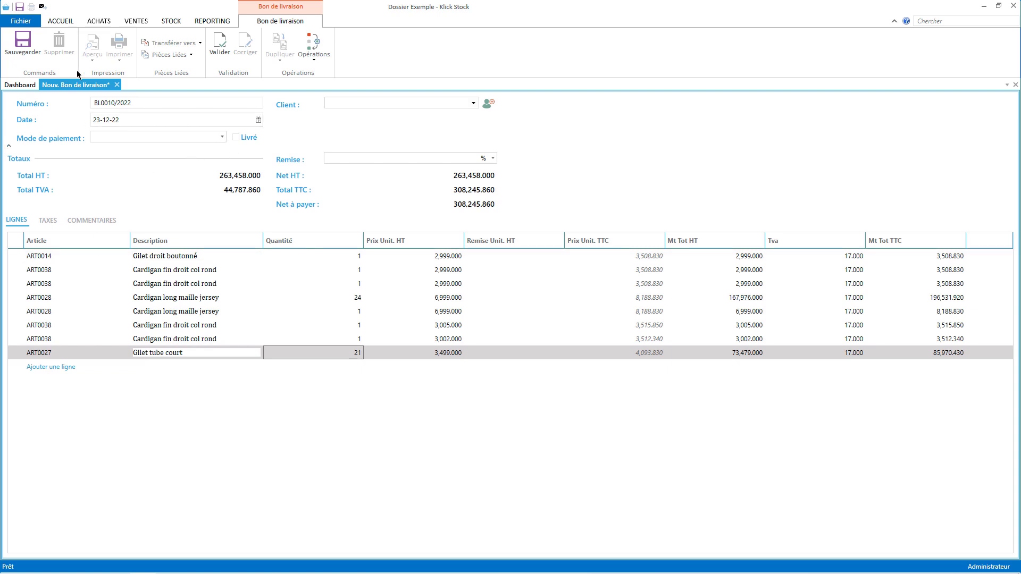
Highlight the version 1.4.22 release note about showing guests in the client/supplier list, and return to the delivery note
{"action": "left_click", "coordinate": [14, 85]}
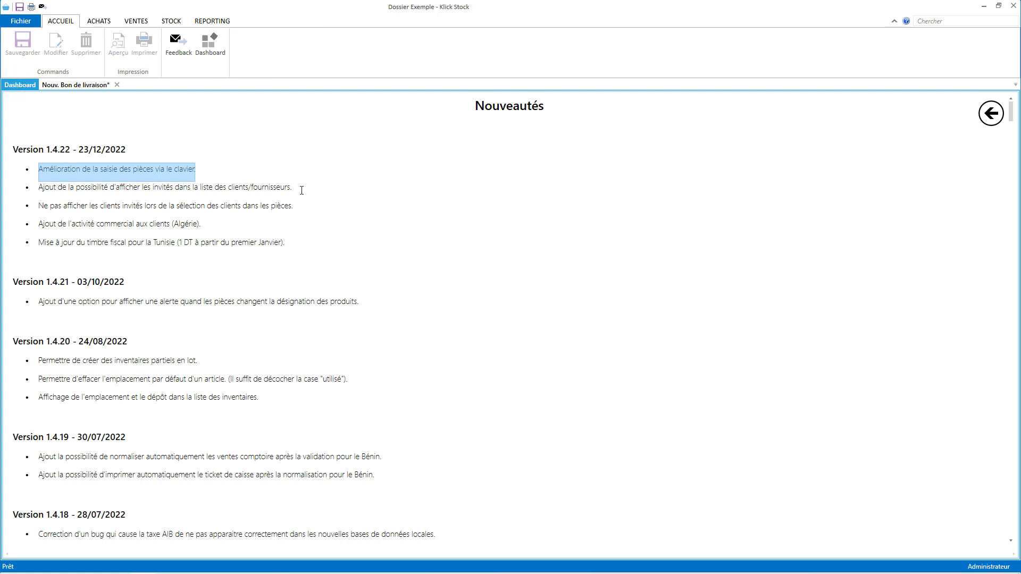
{"action": "left_click_drag", "start_coordinate": [301, 190], "coordinate": [36, 192]}
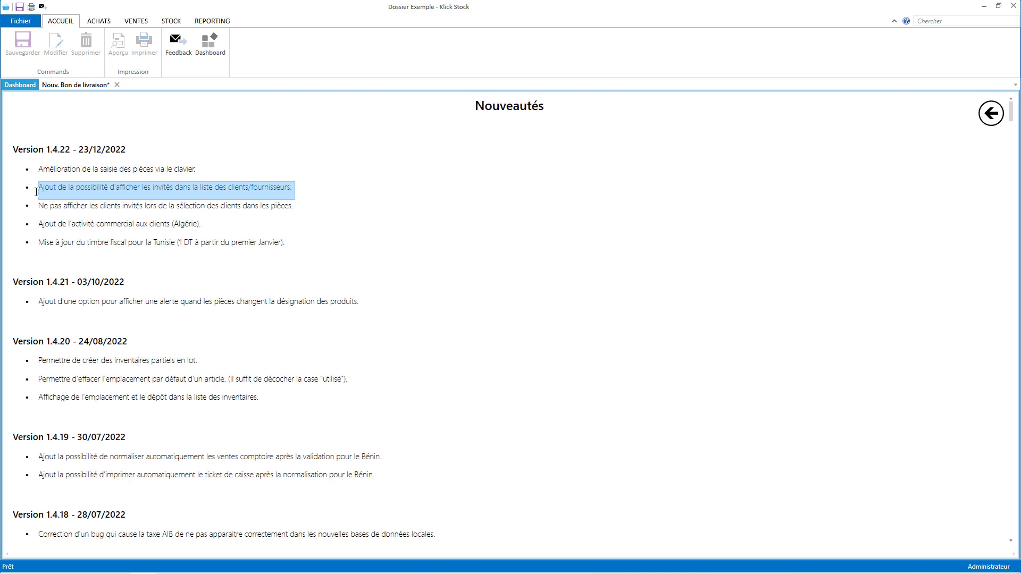
{"action": "left_click", "coordinate": [77, 85]}
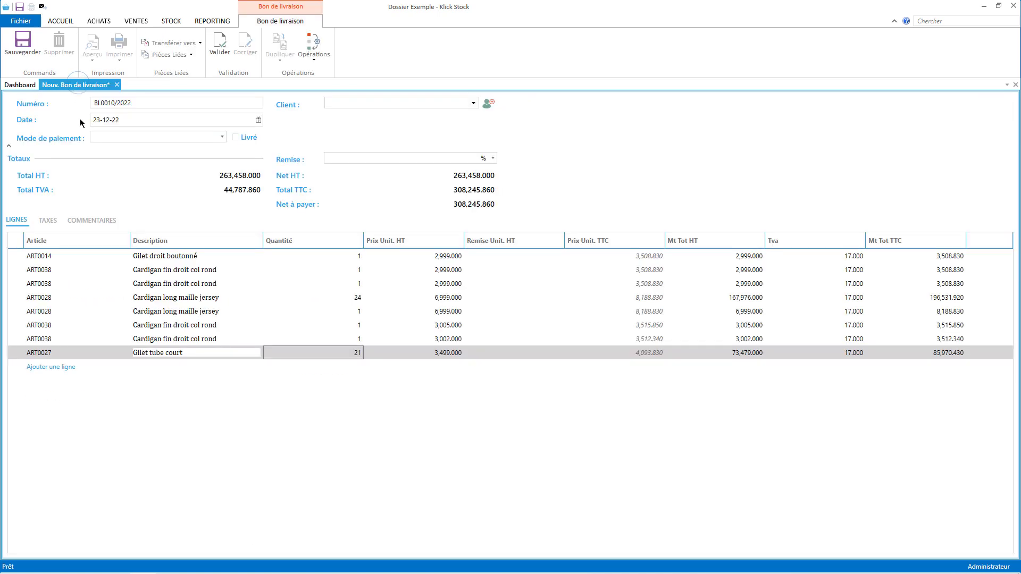
Create and save a guest client named "Client invité" from the delivery note
{"action": "left_click", "coordinate": [489, 103]}
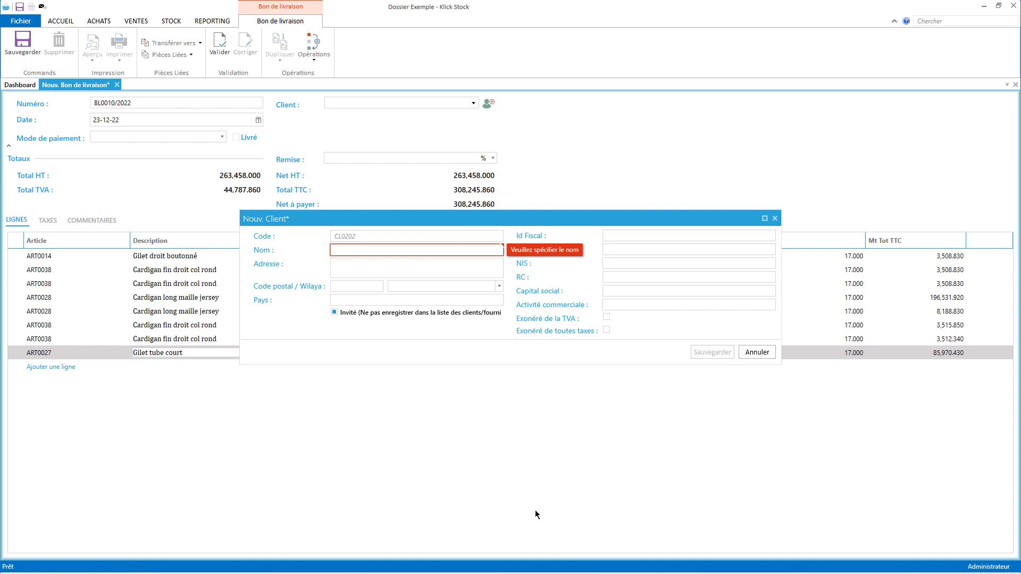
{"action": "type", "text": "Client"}
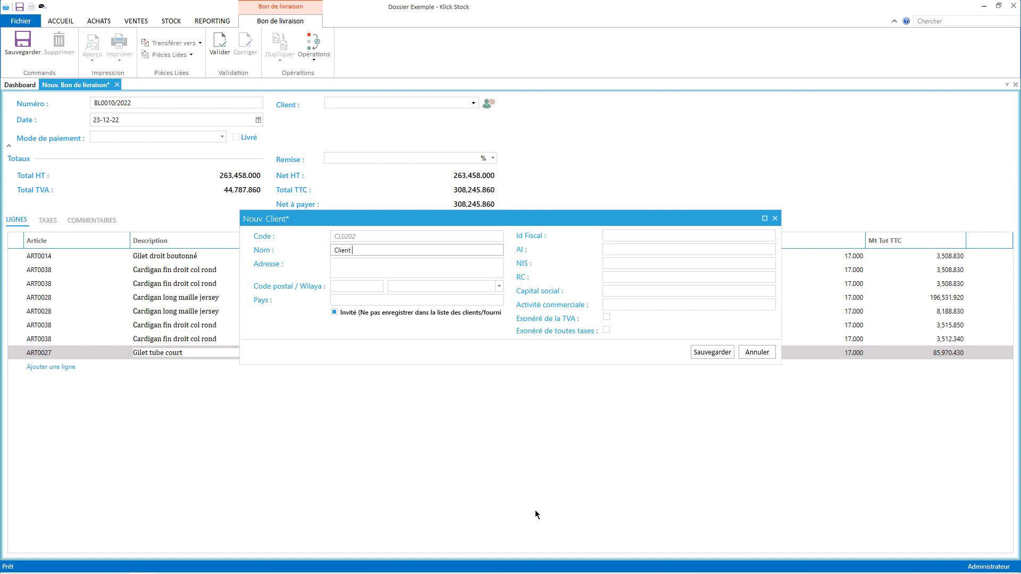
{"action": "type", "text": " invité"}
{"action": "left_click", "coordinate": [713, 352]}
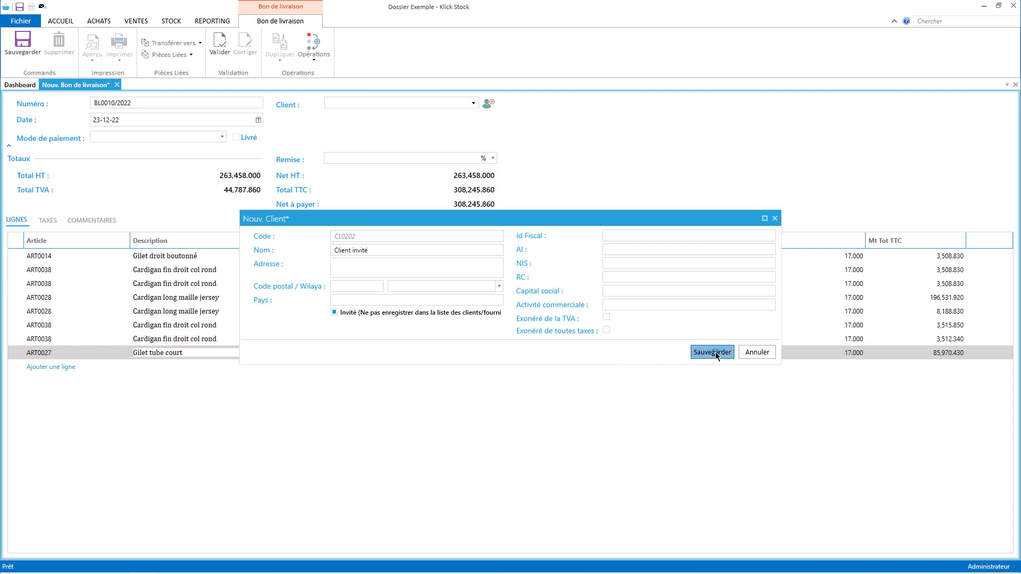
Search the sales client list for "invi" and clear the search
{"action": "left_click", "coordinate": [137, 21]}
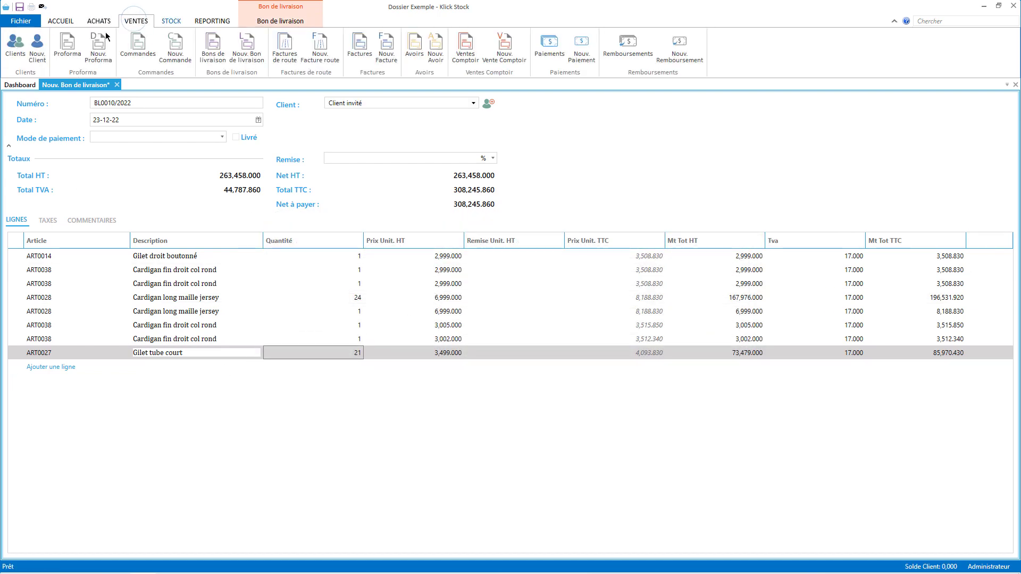
{"action": "left_click", "coordinate": [14, 46]}
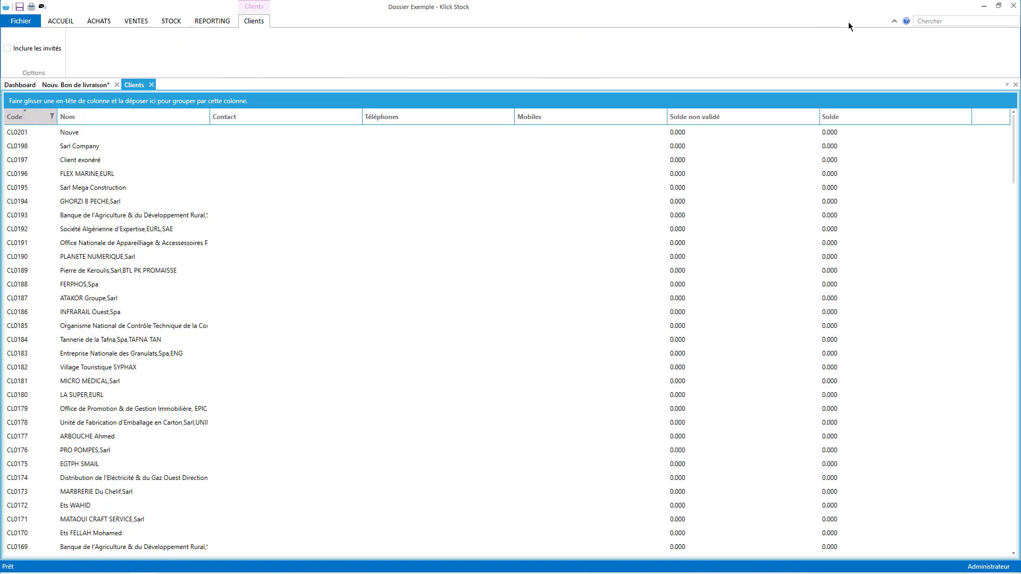
{"action": "left_click", "coordinate": [943, 23]}
{"action": "type", "text": "invit"}
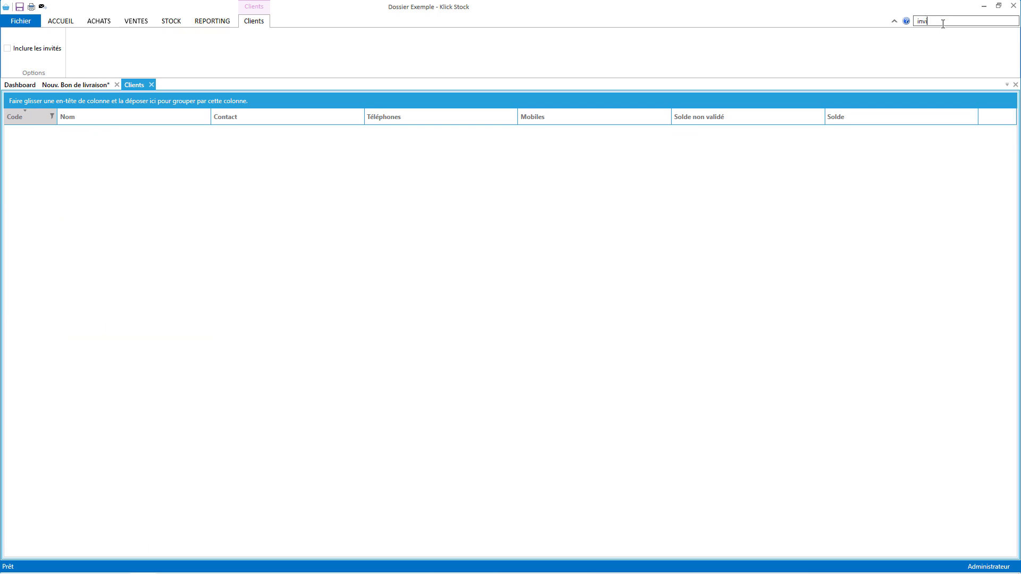
{"action": "key", "text": "BackSpace"}
{"action": "key", "text": "BackSpace"}
{"action": "key", "text": "BackSpace"}
{"action": "key", "text": "BackSpace"}
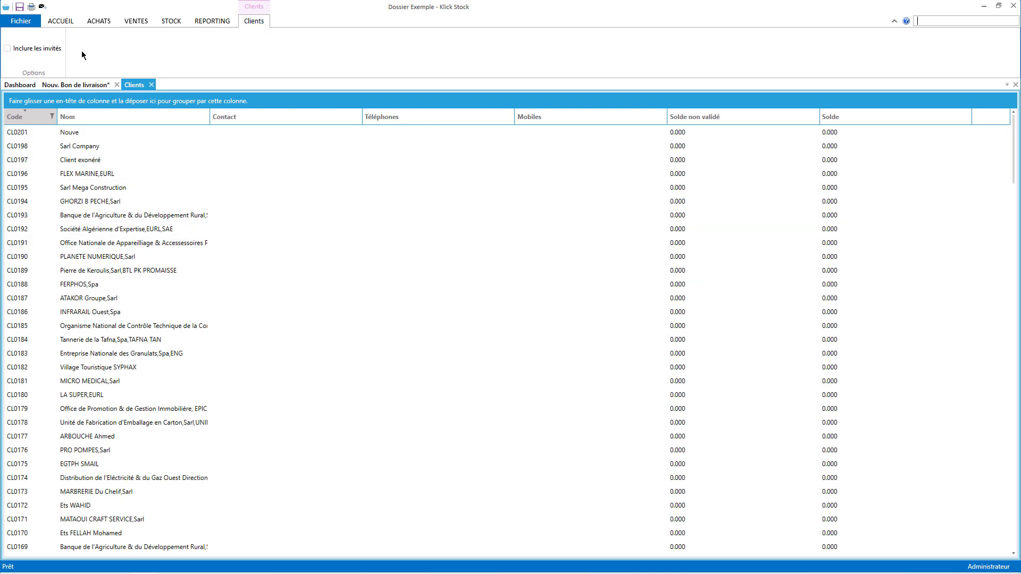
Include guests in the client list and open the Client invité record
{"action": "left_click", "coordinate": [47, 50]}
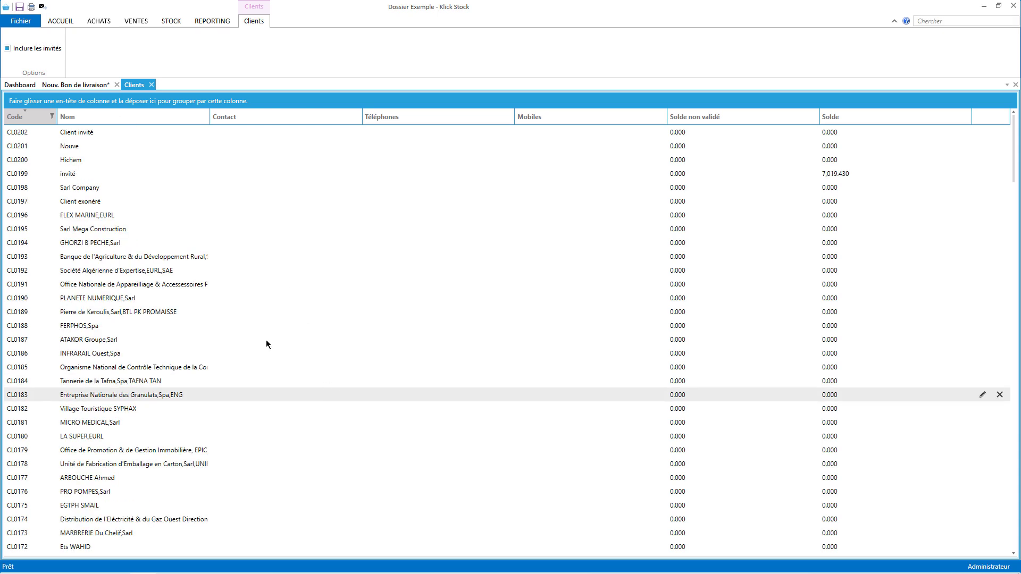
{"action": "left_click", "coordinate": [85, 130]}
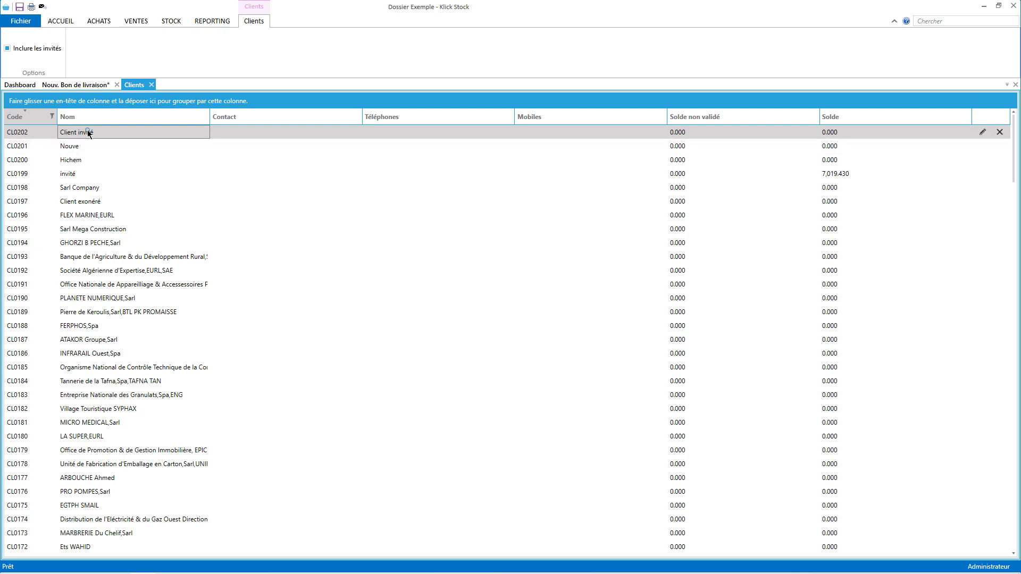
{"action": "double_click", "coordinate": [87, 132]}
Remove the guest status from Client invité, save the record, and select that client in the list with guests excluded
{"action": "left_click", "coordinate": [107, 291]}
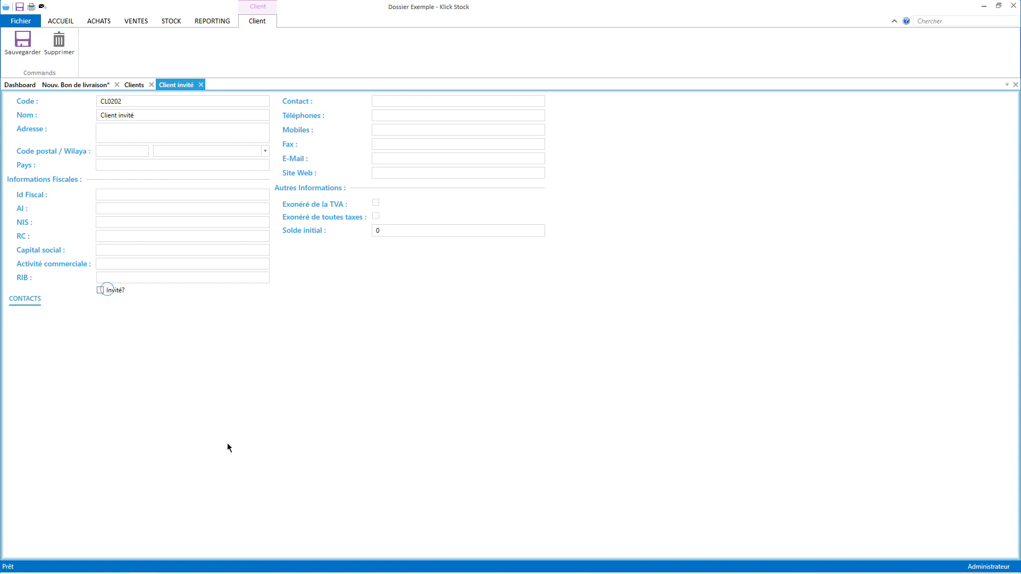
{"action": "left_click", "coordinate": [22, 45]}
{"action": "left_click", "coordinate": [134, 85]}
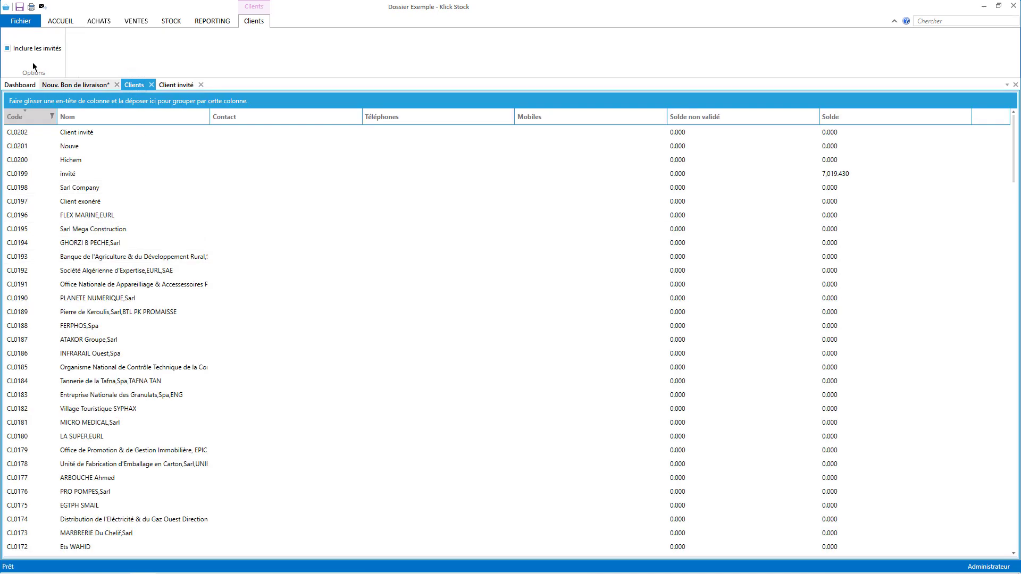
{"action": "left_click", "coordinate": [33, 48]}
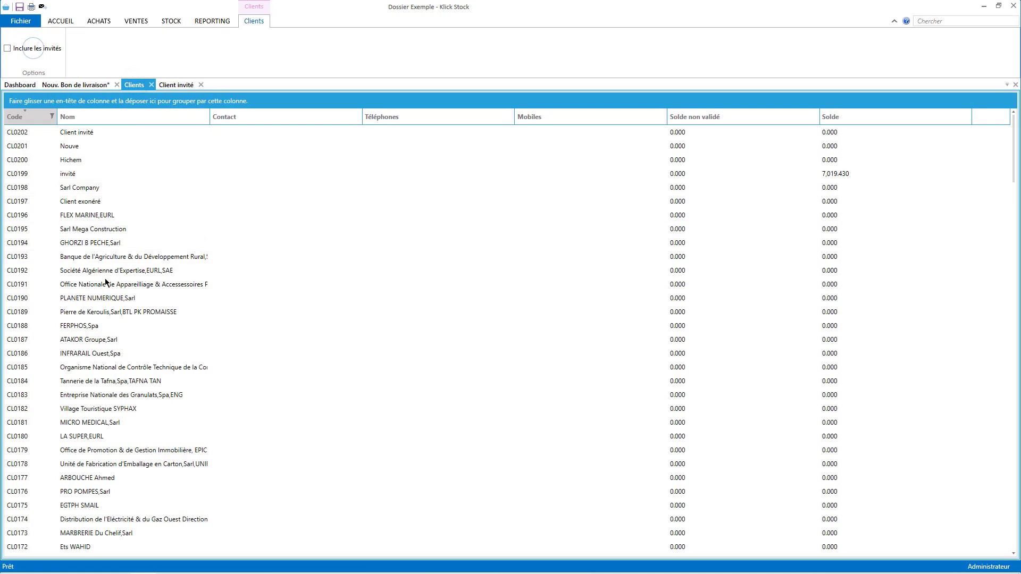
{"action": "left_click", "coordinate": [88, 132]}
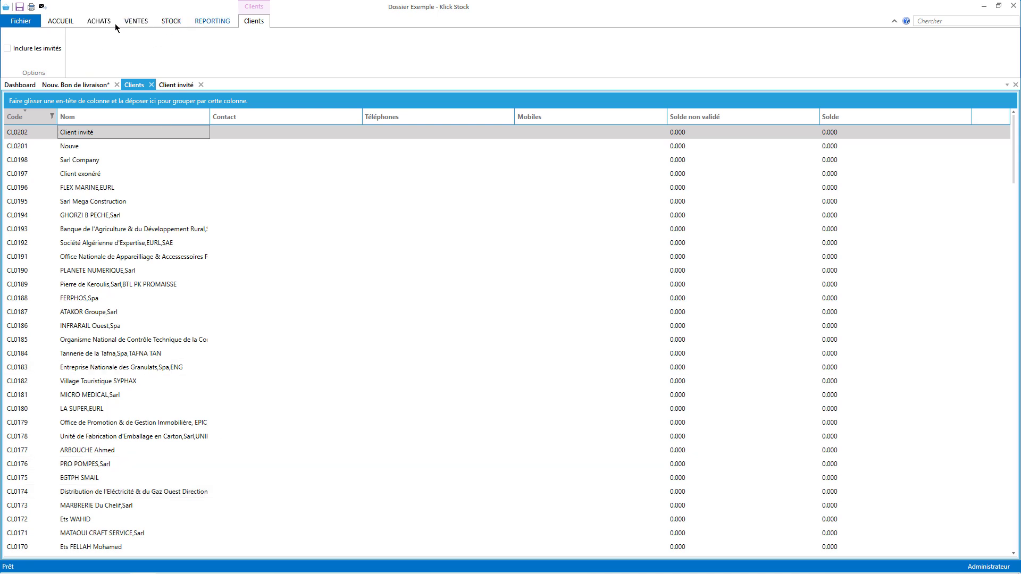
Highlight the release note about not showing guest clients when selecting clients in documents
{"action": "left_click", "coordinate": [61, 85]}
{"action": "left_click", "coordinate": [21, 85]}
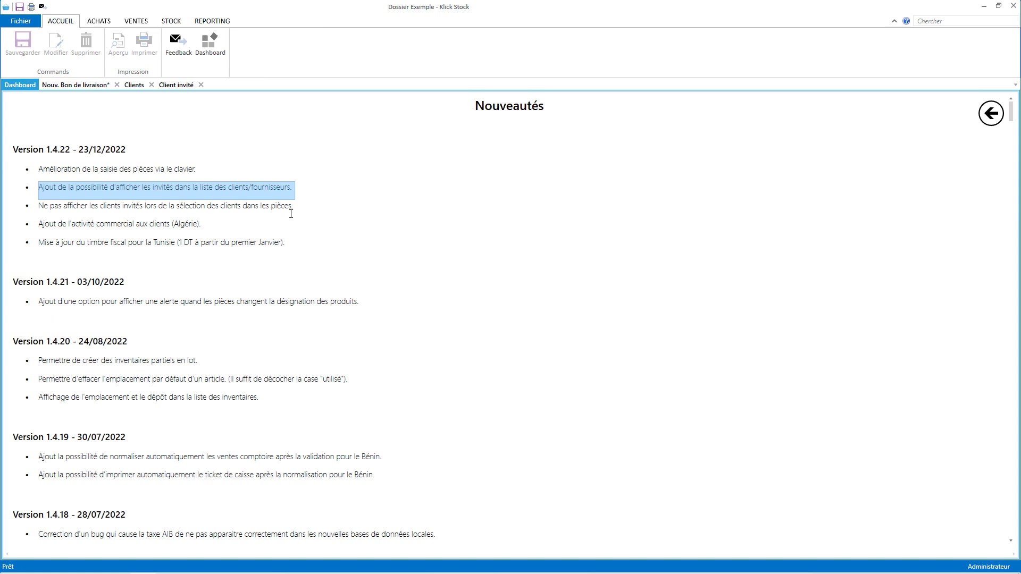
{"action": "left_click_drag", "start_coordinate": [294, 207], "coordinate": [27, 210]}
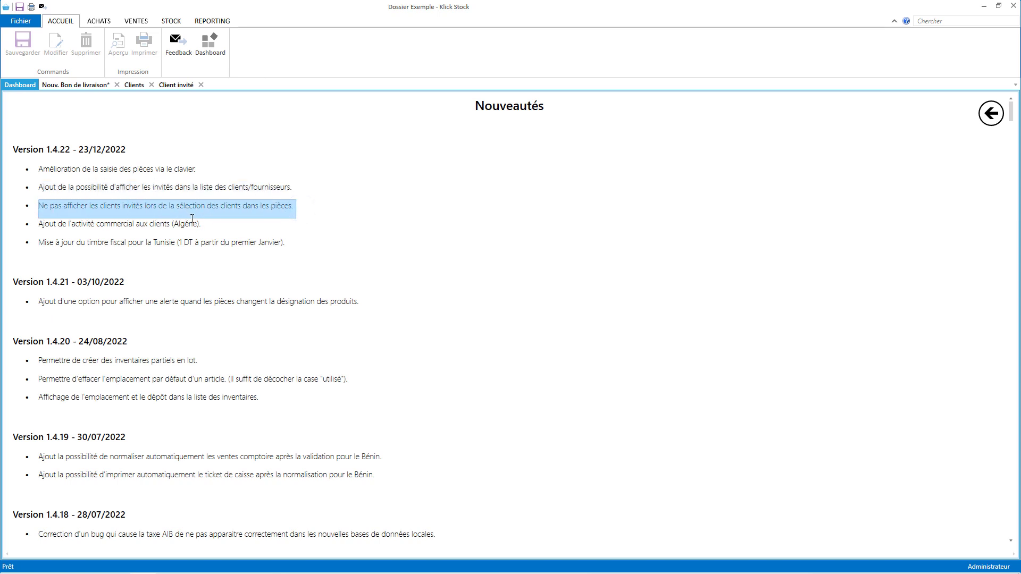
Mark Client invité as a guest again in its client record and save it
{"action": "left_click", "coordinate": [133, 21]}
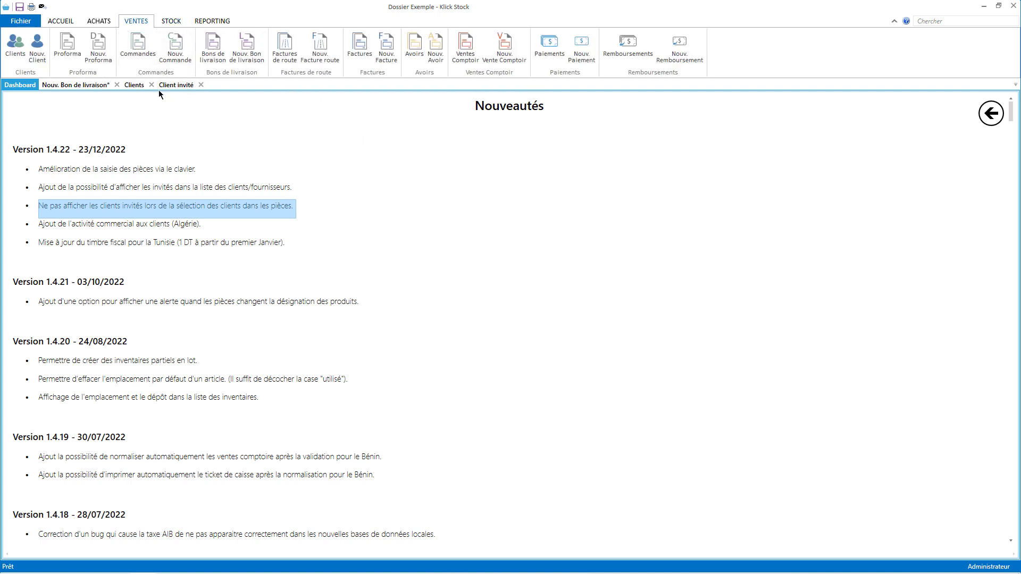
{"action": "left_click", "coordinate": [175, 85]}
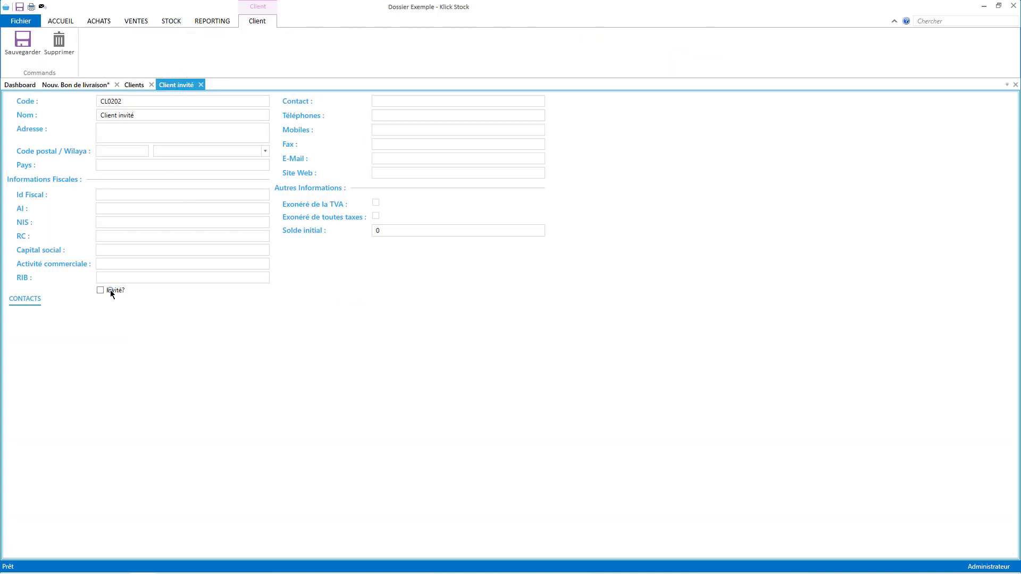
{"action": "left_click", "coordinate": [111, 289]}
{"action": "left_click", "coordinate": [24, 46]}
Clear the delivery note's client and search the client selection for "invité"
{"action": "left_click", "coordinate": [78, 85]}
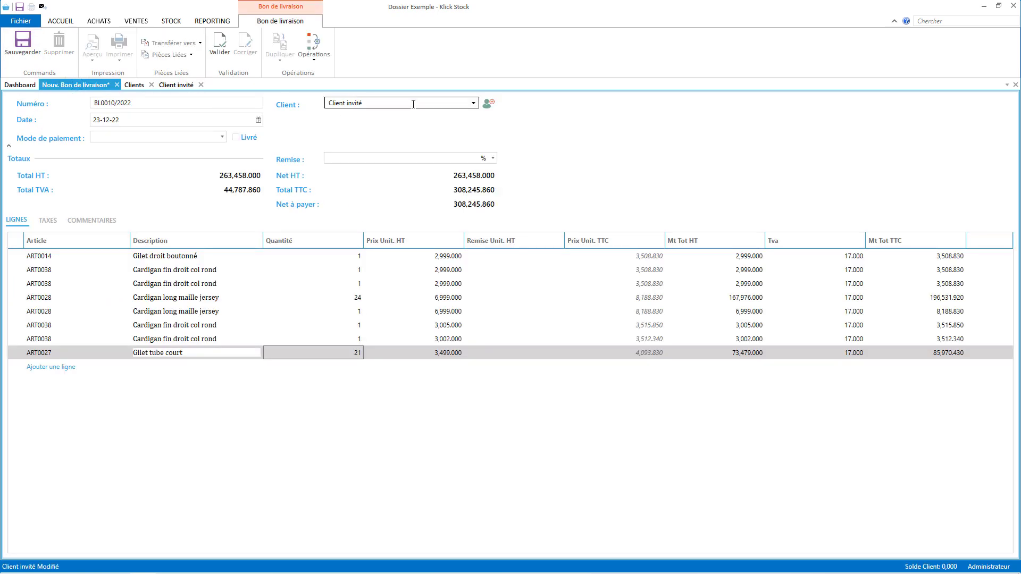
{"action": "left_click", "coordinate": [412, 104]}
{"action": "key", "text": "BackSpace"}
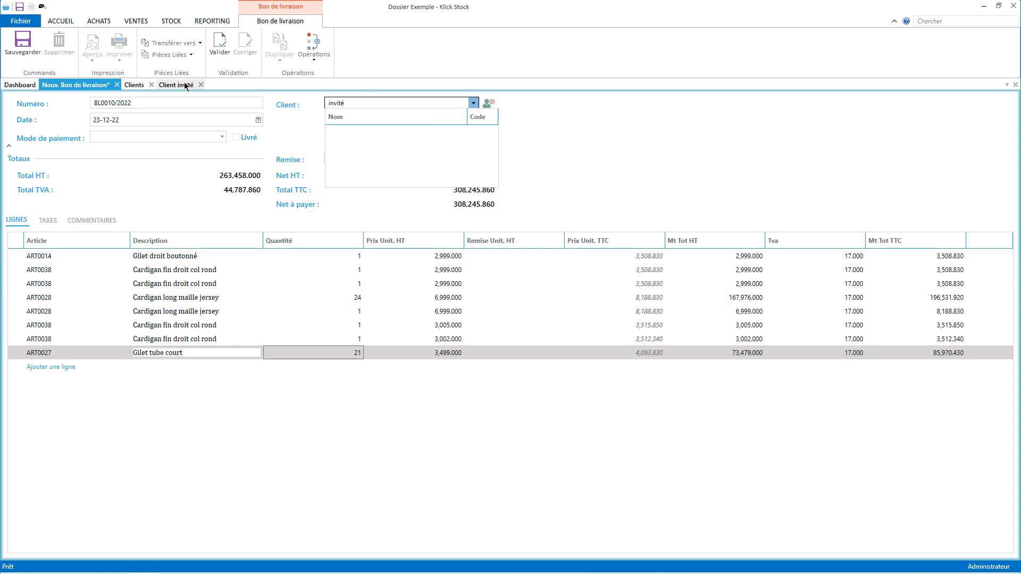
Highlight the release note about the clients' commercial activity for Algeria, and return to the Client invité record
{"action": "left_click", "coordinate": [21, 85]}
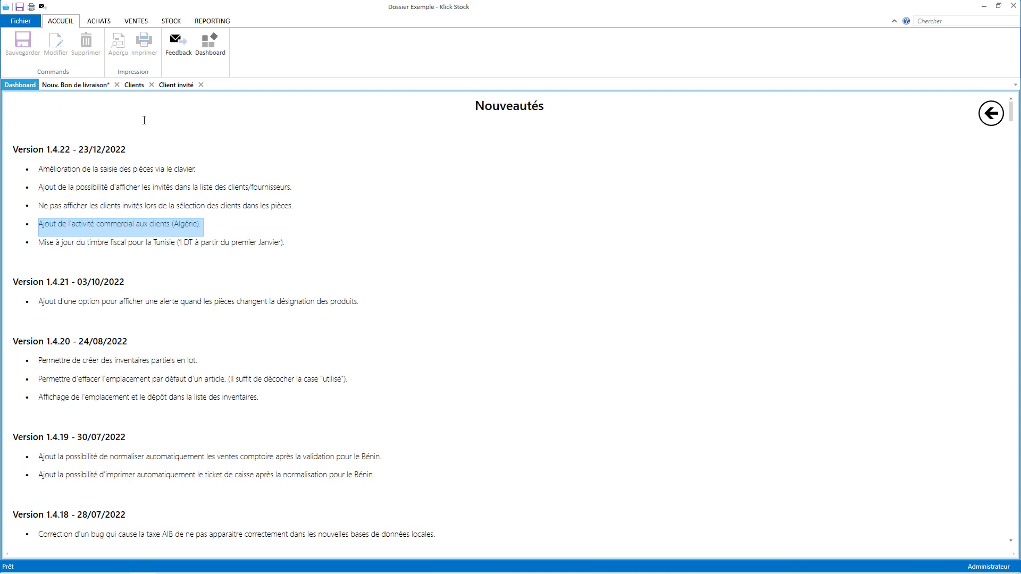
{"action": "left_click", "coordinate": [136, 85]}
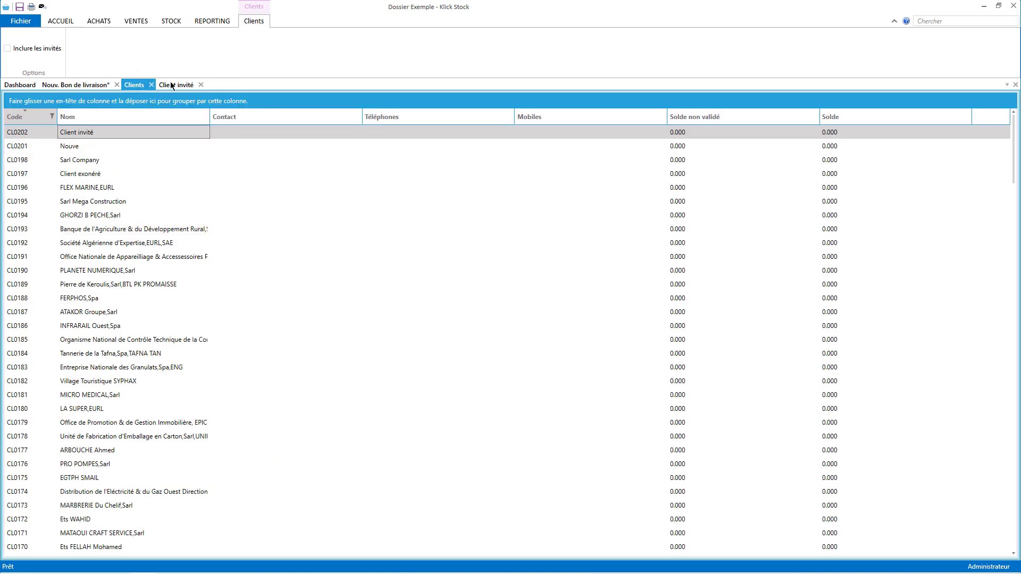
{"action": "left_click", "coordinate": [173, 85]}
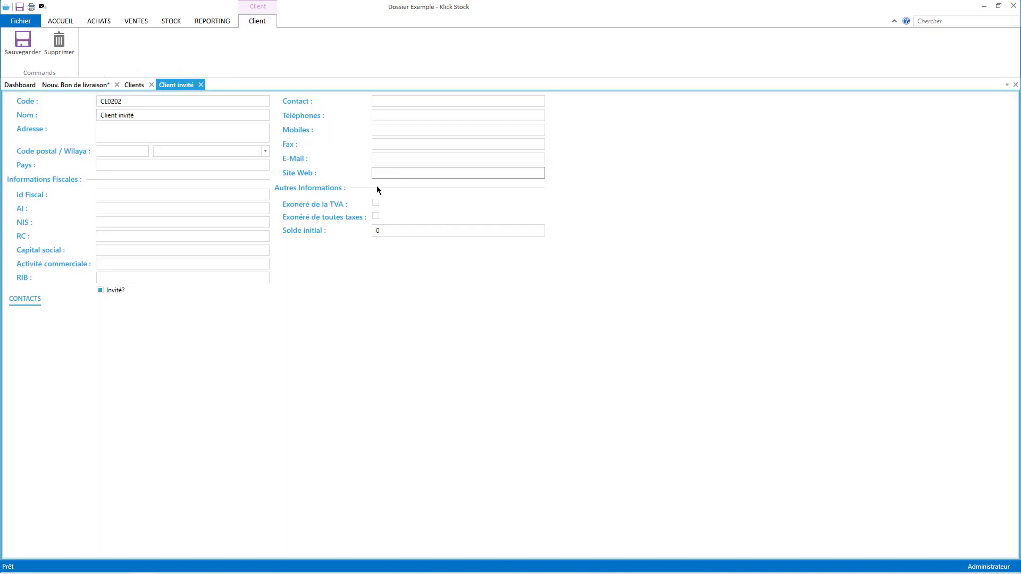
Set the commercial activity of Client invité to "Vente de produit" and save the record
{"action": "left_click", "coordinate": [137, 265]}
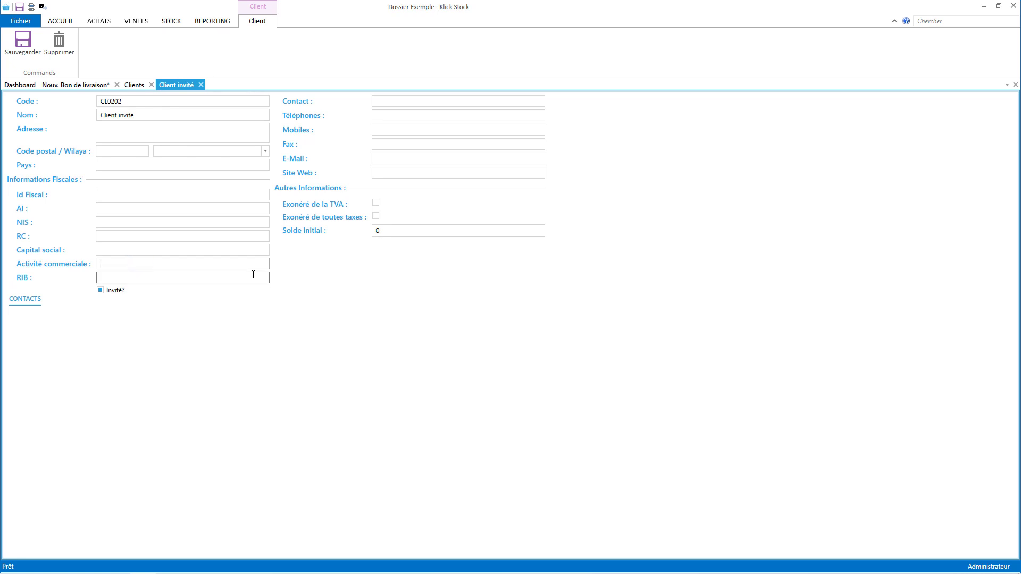
{"action": "type", "text": "Ventes"}
{"action": "key", "text": "BackSpace"}
{"action": "type", "text": "de produit"}
{"action": "key", "text": "ctrl+s"}
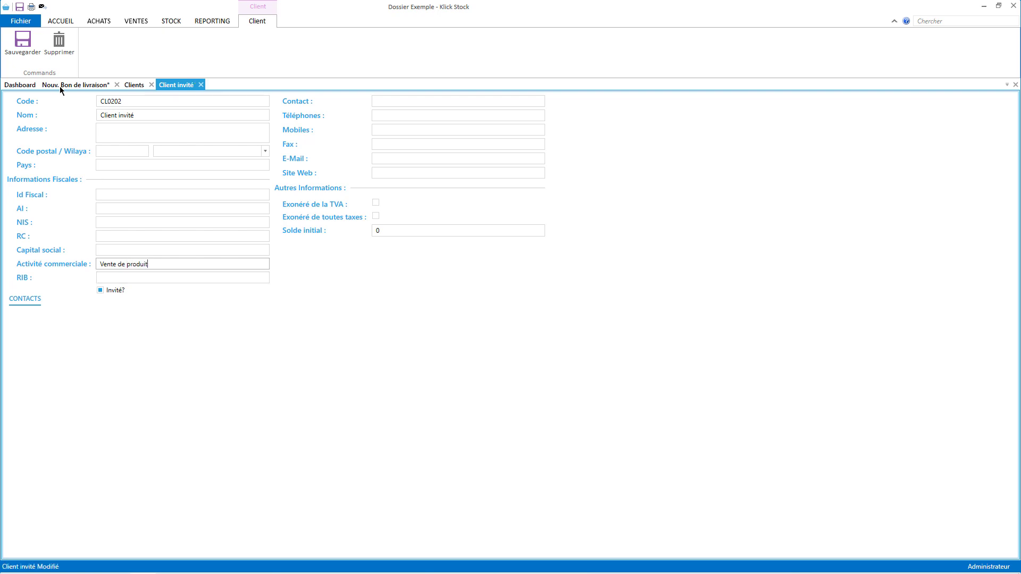
Return to the new delivery note and validate it
{"action": "left_click", "coordinate": [65, 87]}
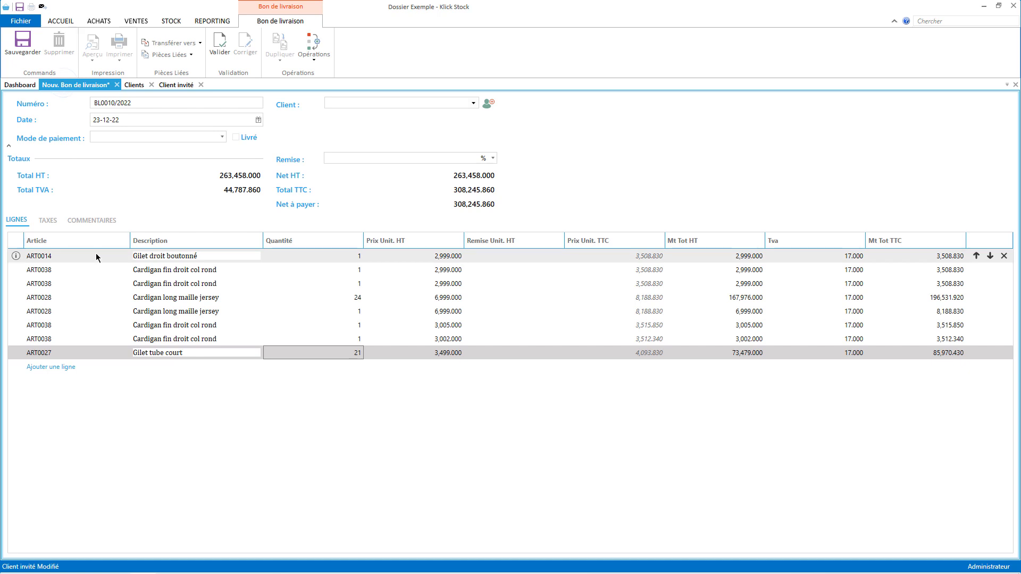
{"action": "left_click", "coordinate": [217, 49]}
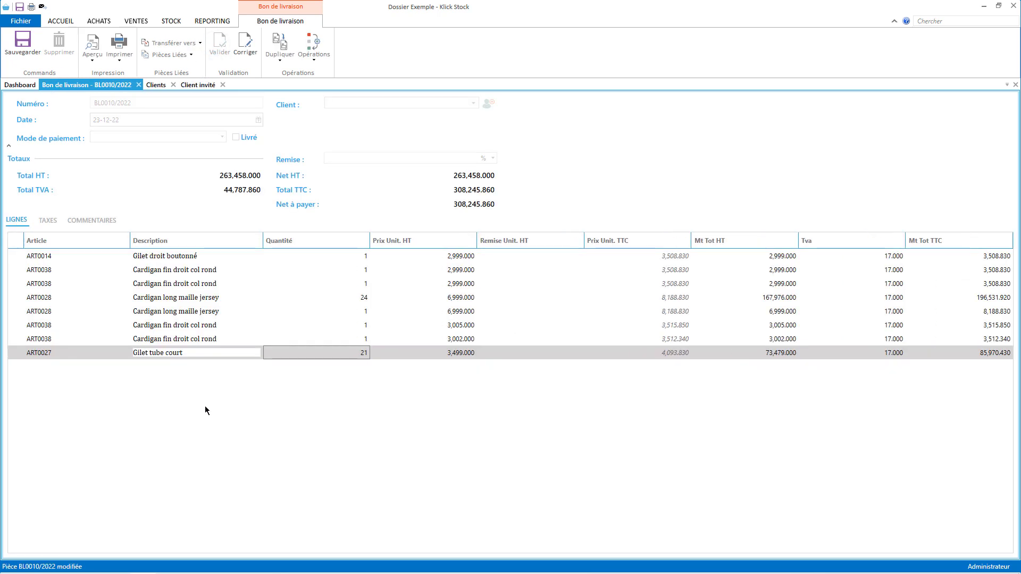
Preview the validated delivery note BL0010/2022, then return to it and reopen it for correction
{"action": "left_click", "coordinate": [93, 44]}
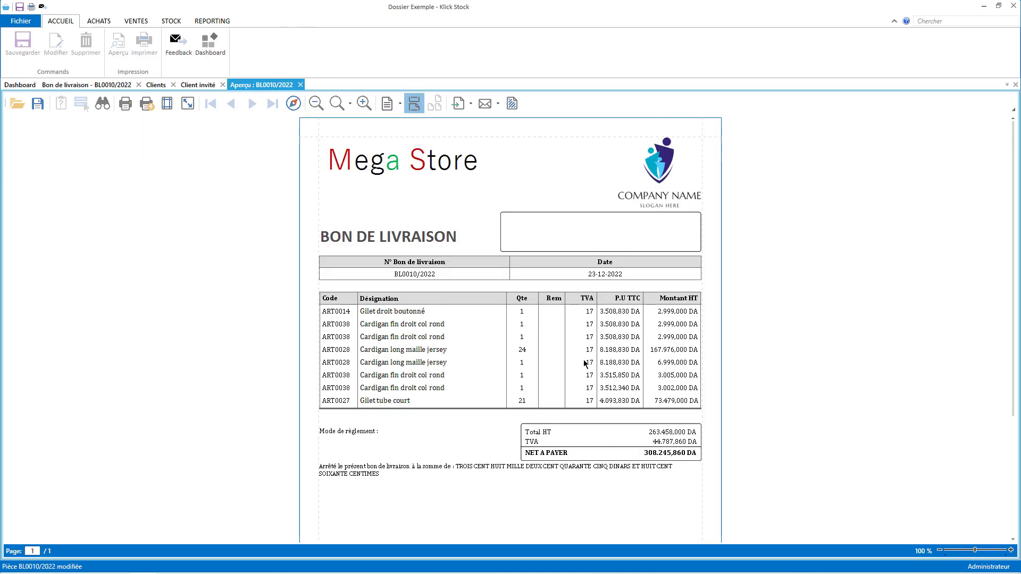
{"action": "left_click", "coordinate": [106, 86]}
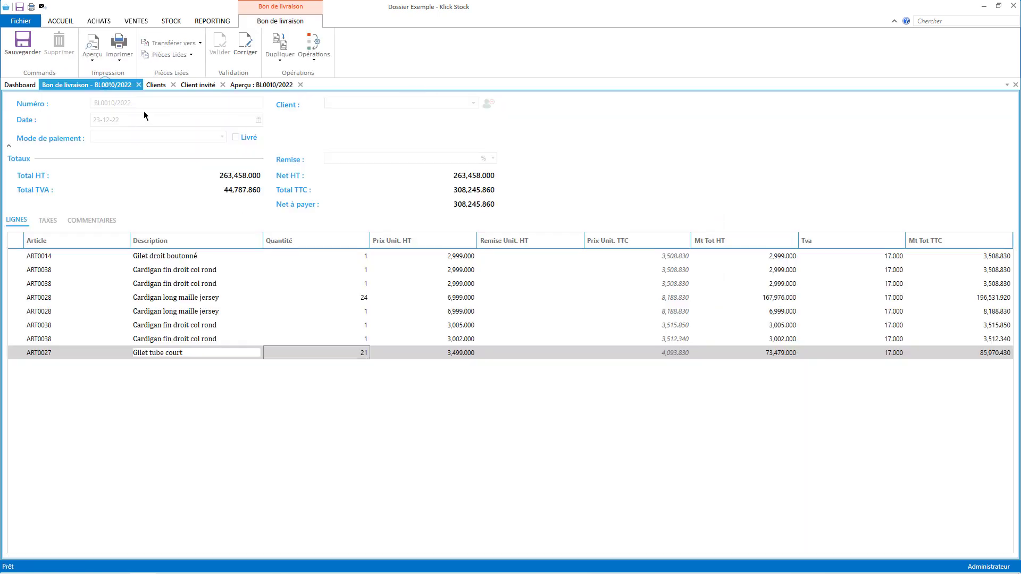
{"action": "left_click", "coordinate": [245, 42]}
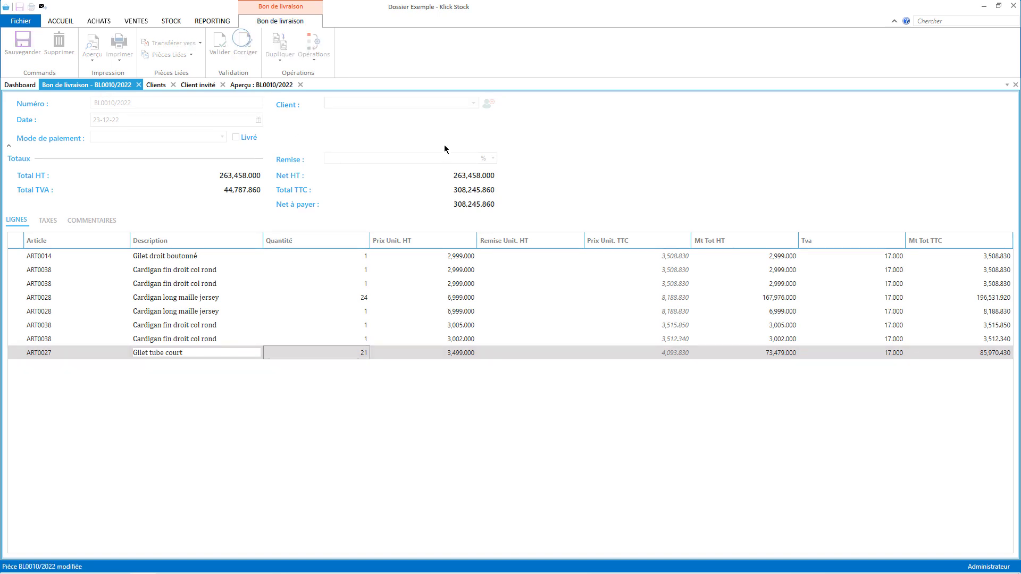
Create a guest client "Clinet" with commercial activity "Vente produits" from the delivery note and save it as the note's client
{"action": "left_click", "coordinate": [474, 104]}
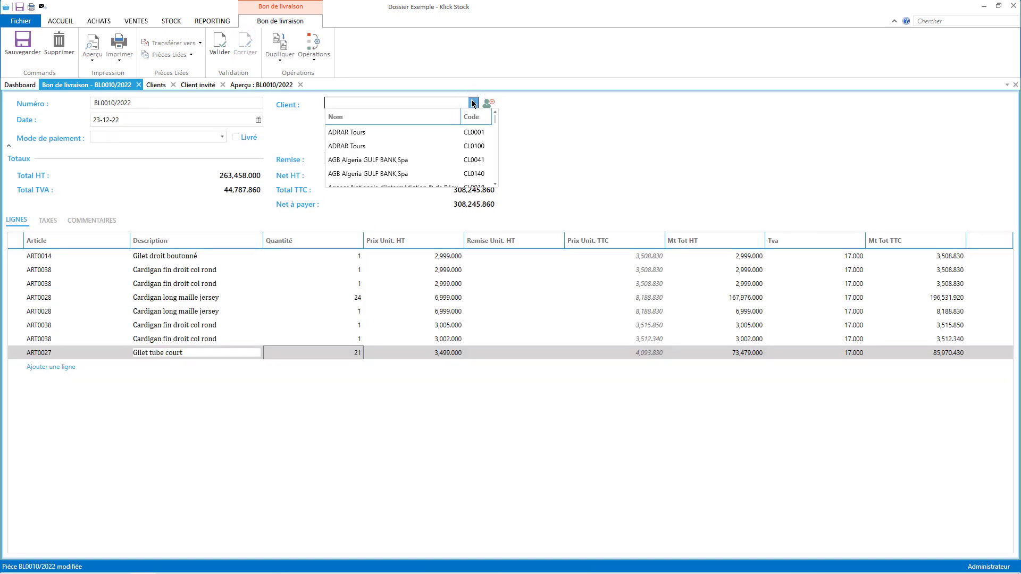
{"action": "left_click", "coordinate": [488, 102]}
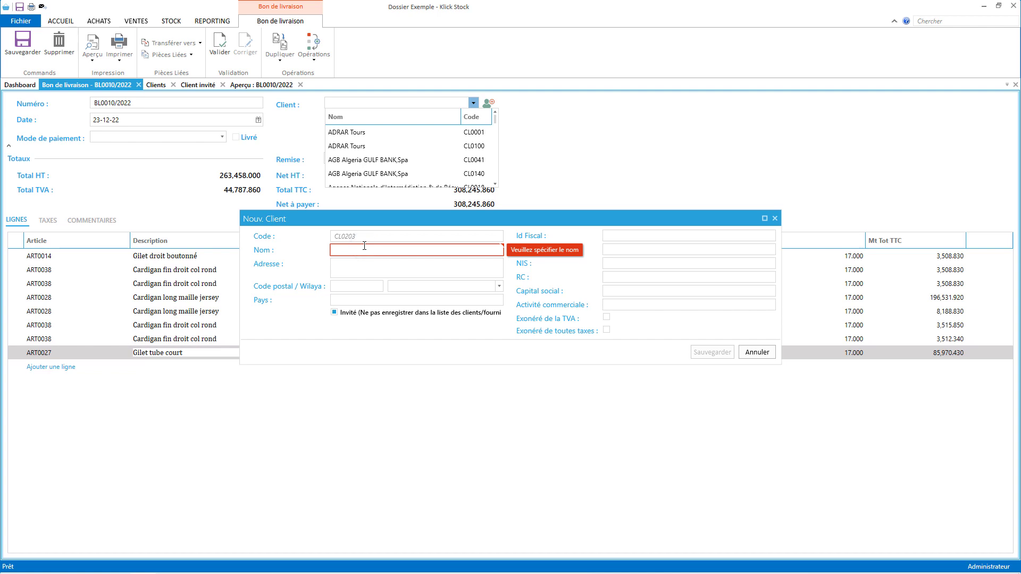
{"action": "type", "text": "Clinet"}
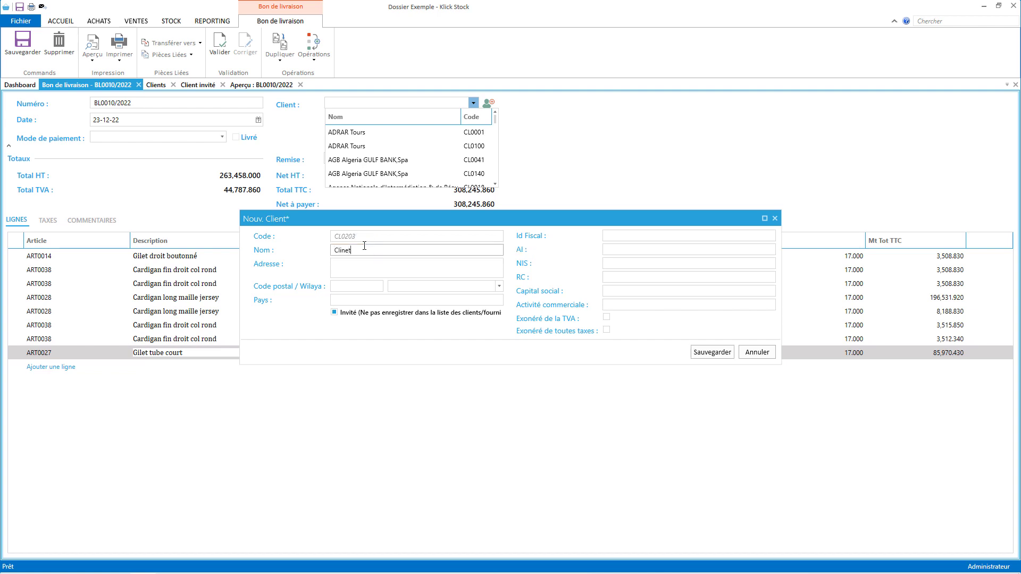
{"action": "left_click", "coordinate": [619, 306]}
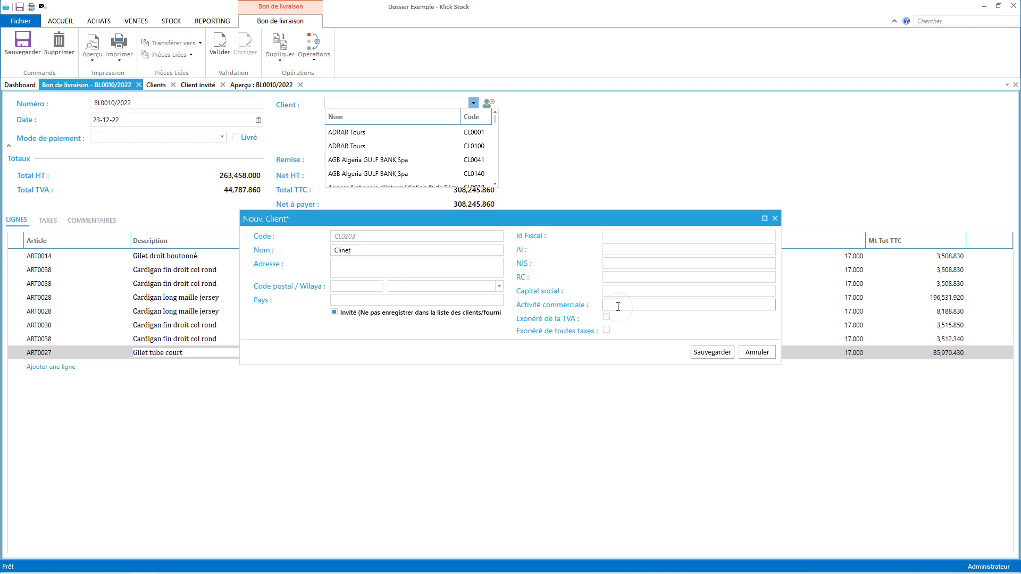
{"action": "type", "text": "Vente produits"}
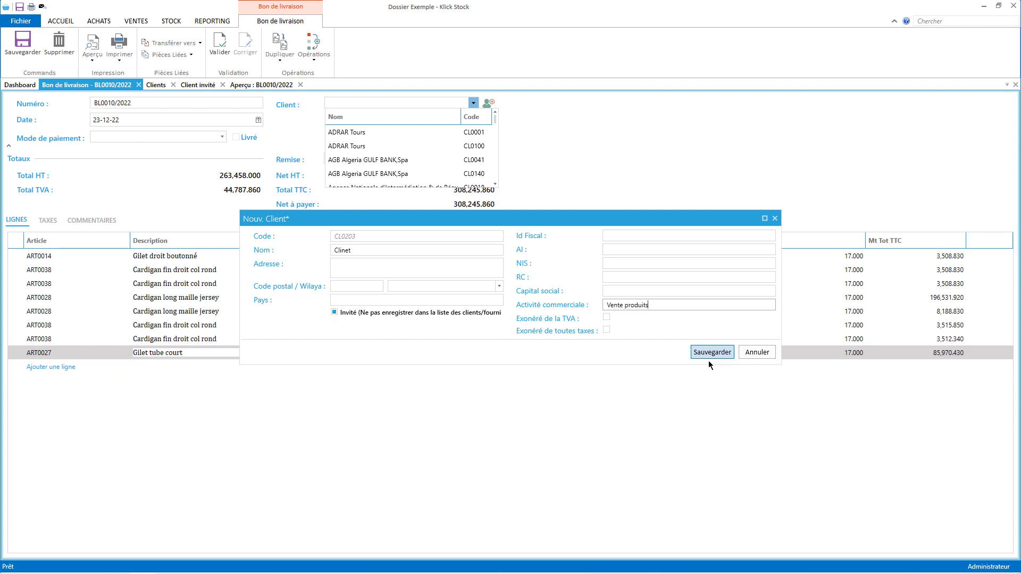
{"action": "left_click", "coordinate": [711, 353]}
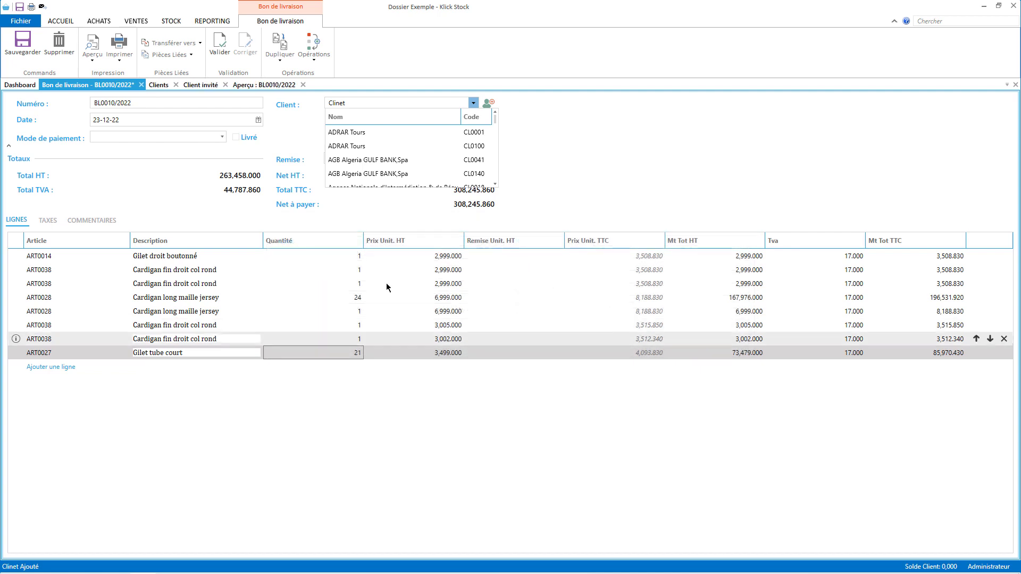
Preview the delivery note with its new guest client and compare the note's client field with the printed client block
{"action": "left_click", "coordinate": [92, 47]}
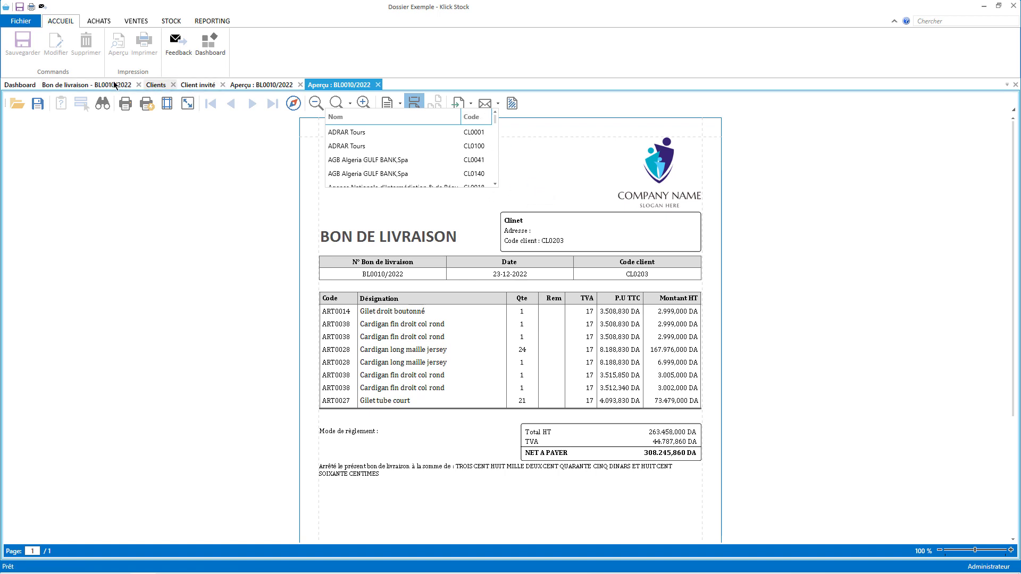
{"action": "left_click", "coordinate": [86, 84]}
{"action": "left_click", "coordinate": [401, 104]}
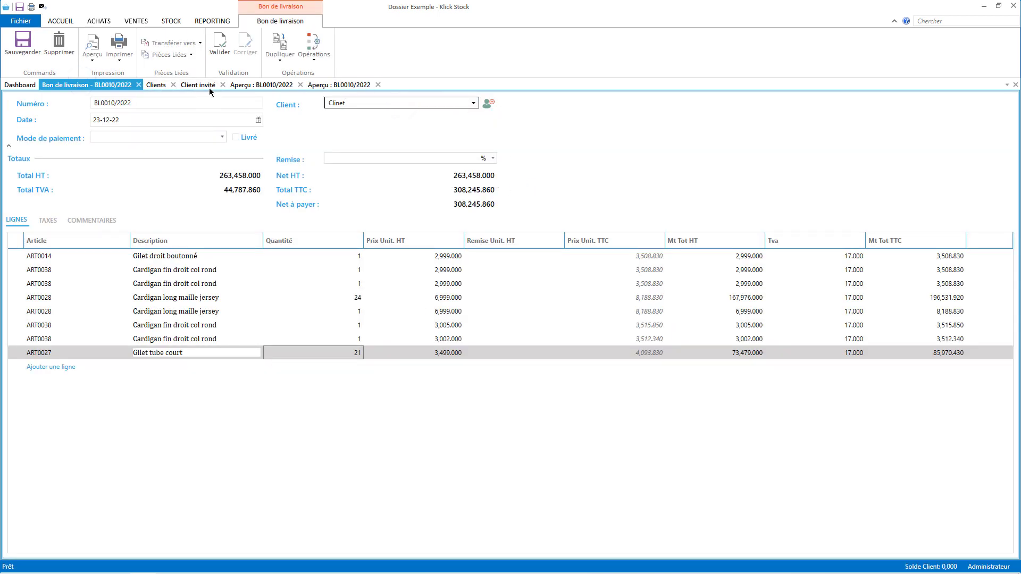
{"action": "left_click", "coordinate": [339, 84]}
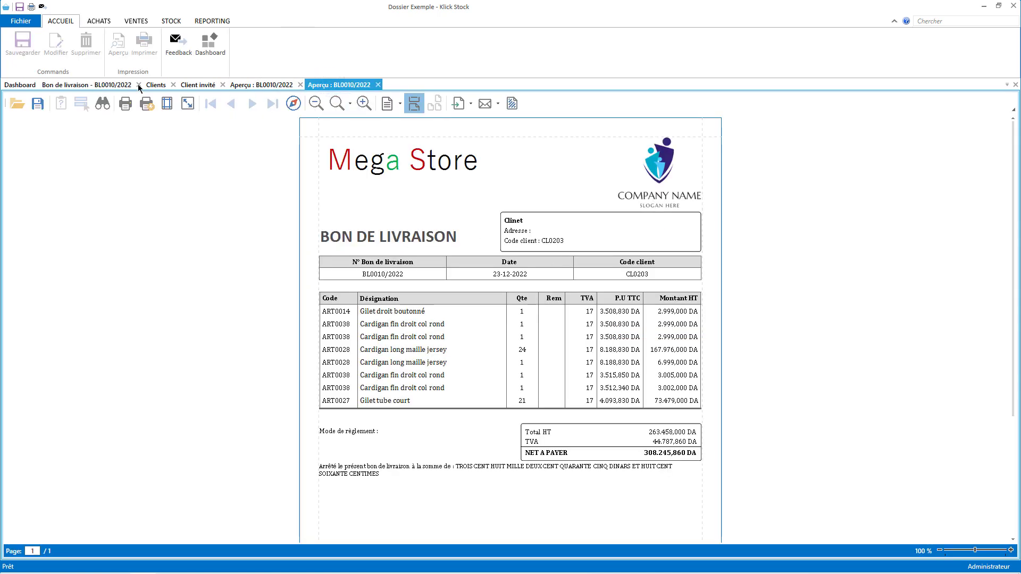
Enable "Afficher les informations fiscales" in the header of the default A4 print template and save the print settings
{"action": "left_click", "coordinate": [20, 21]}
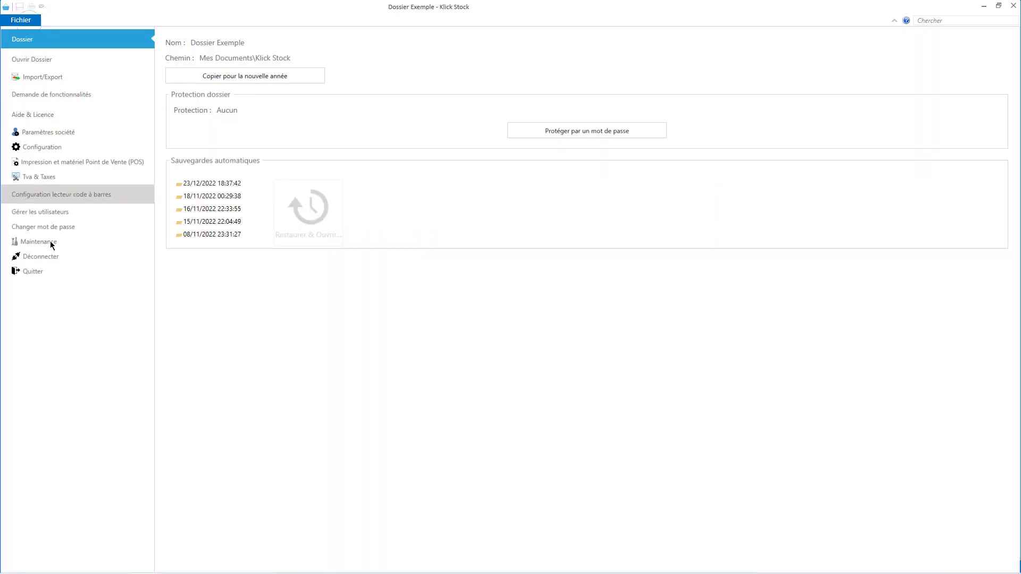
{"action": "left_click", "coordinate": [85, 163]}
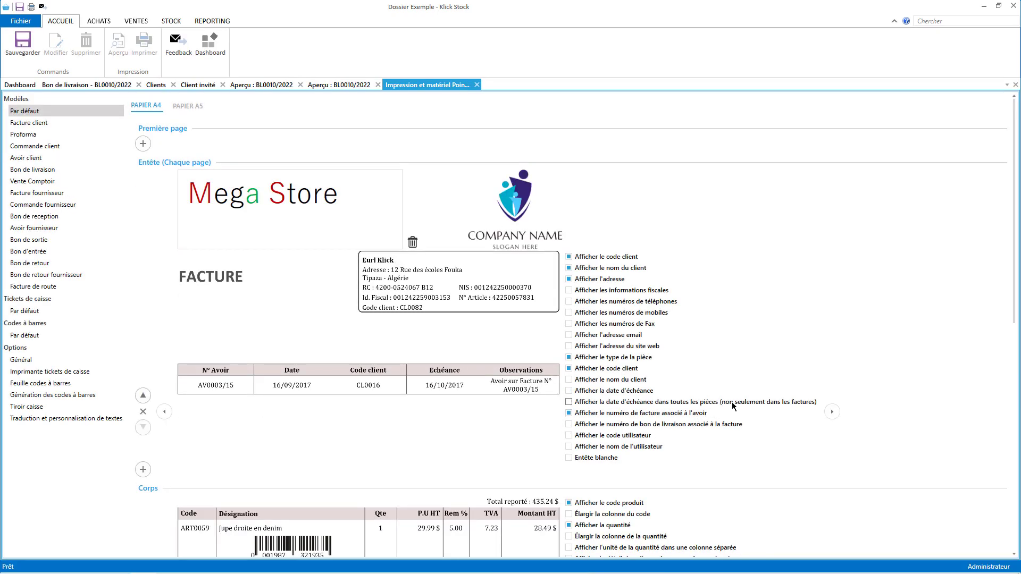
{"action": "left_click", "coordinate": [607, 292]}
{"action": "left_click", "coordinate": [36, 36]}
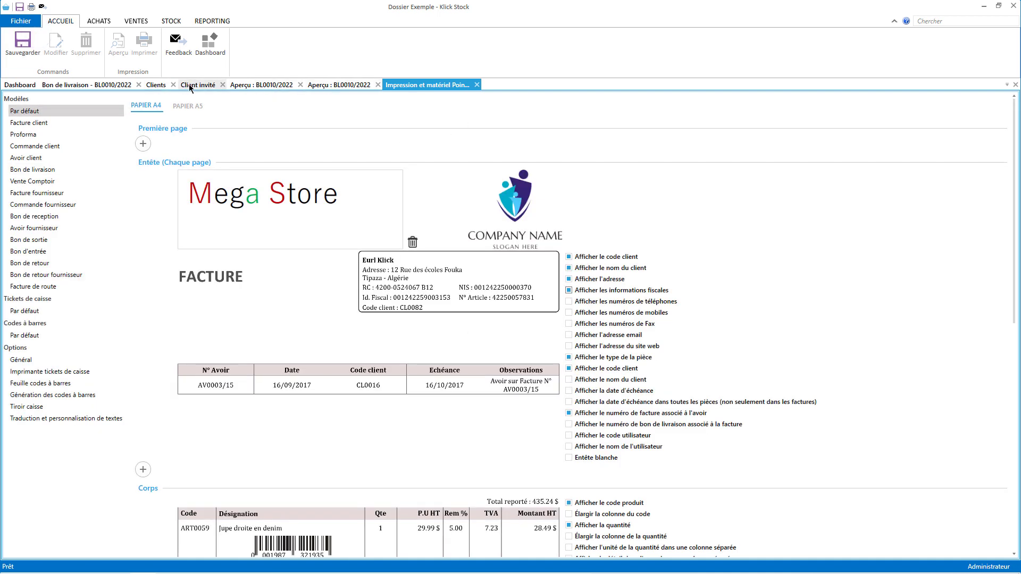
Return to the delivery note and preview it again with the updated print template
{"action": "left_click", "coordinate": [212, 85]}
{"action": "left_click", "coordinate": [110, 85]}
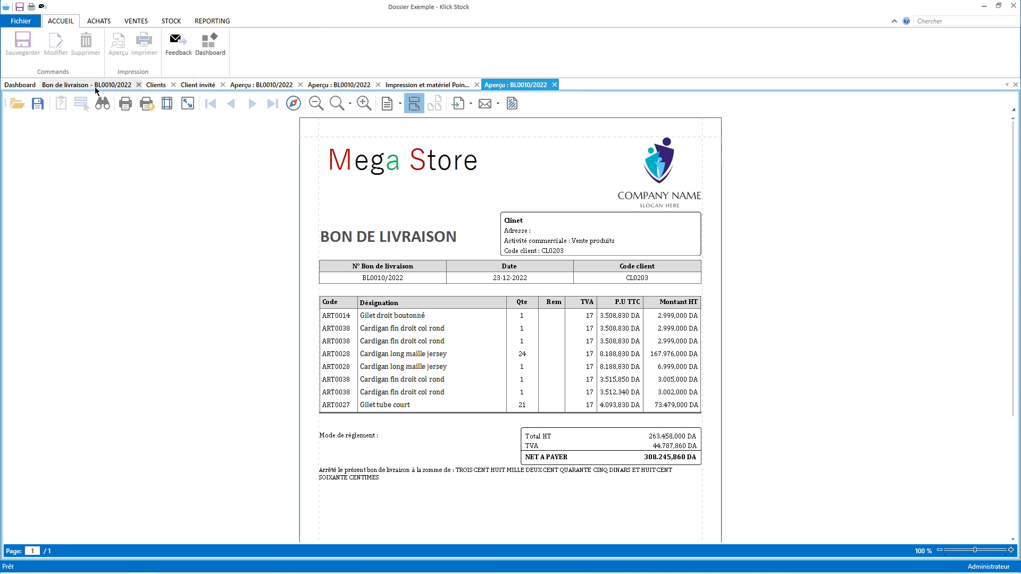
Return to the release notes on the dashboard and highlight the note about the fiscal stamp update for Tunisia
{"action": "left_click", "coordinate": [19, 85]}
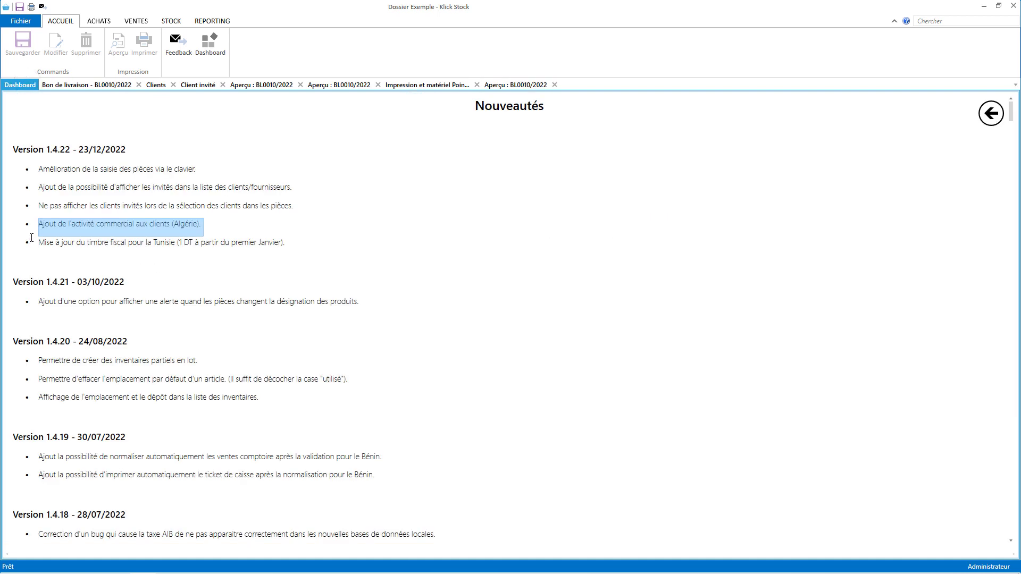
{"action": "left_click_drag", "start_coordinate": [37, 243], "coordinate": [162, 242]}
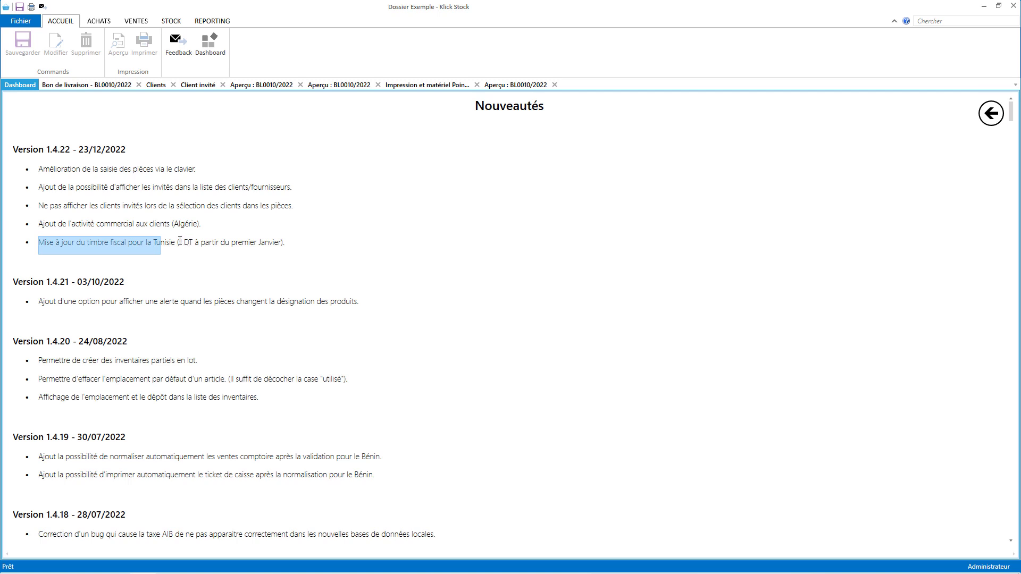
{"action": "left_click", "coordinate": [211, 248]}
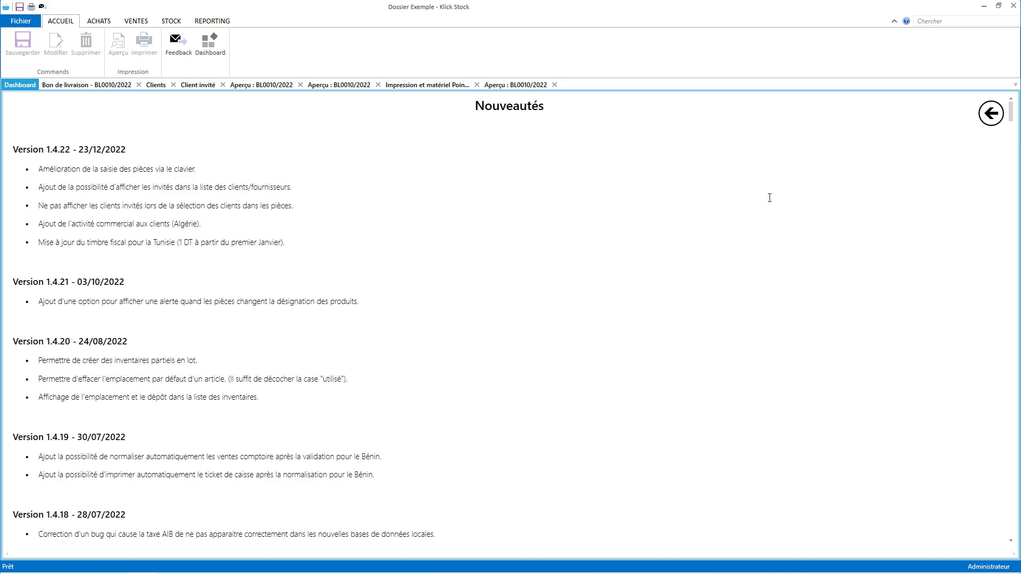